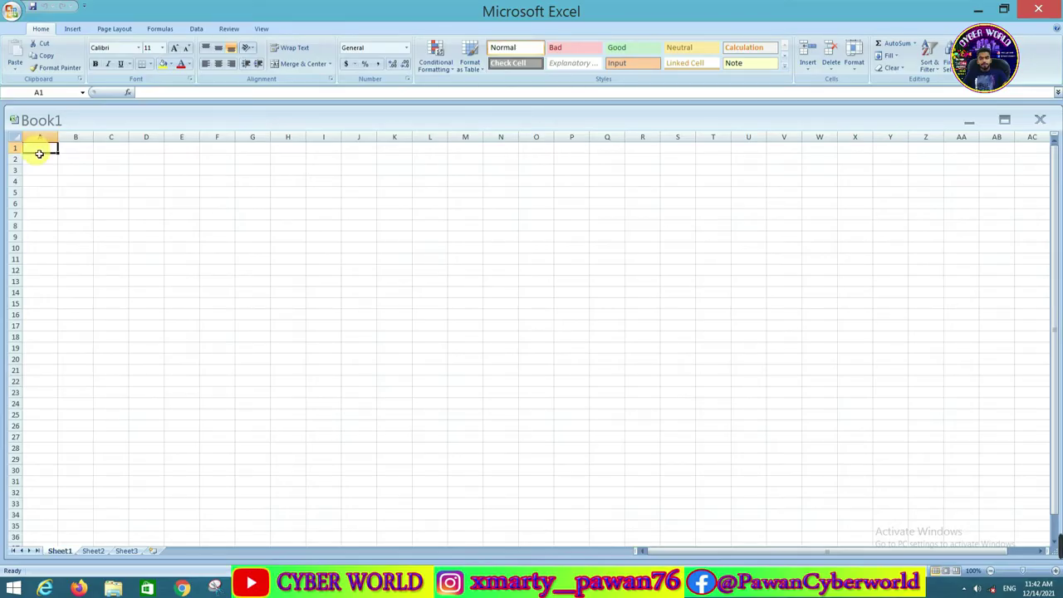
Maximize the Book1 window to fill the Excel workspace, leaving A1 selected.
{"action": "left_click", "coordinate": [65, 170]}
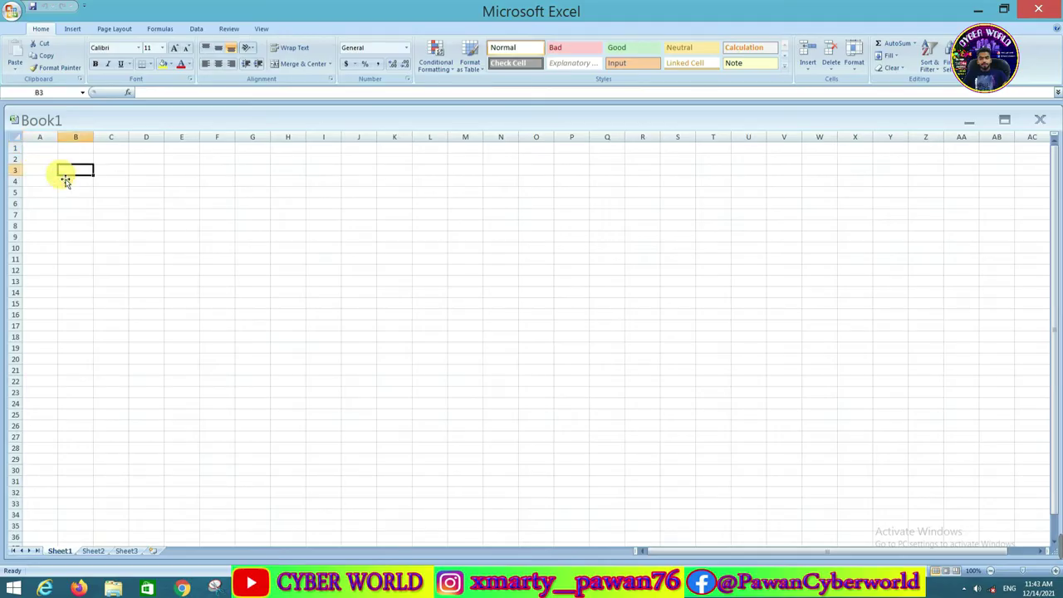
{"action": "key", "text": "ctrl+Home"}
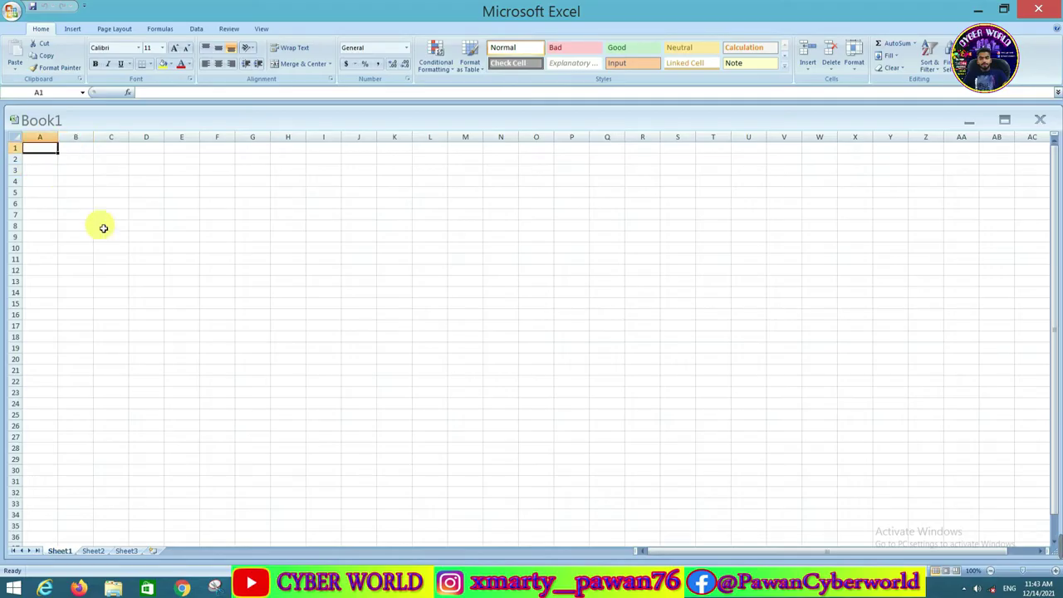
{"action": "double_click", "coordinate": [50, 120]}
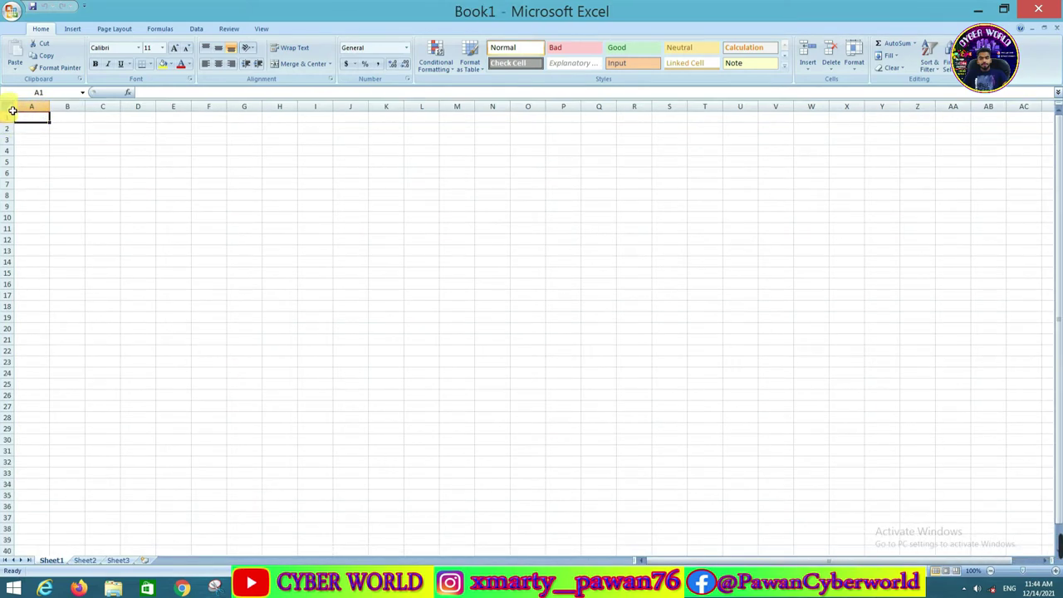
{"action": "left_click", "coordinate": [12, 110]}
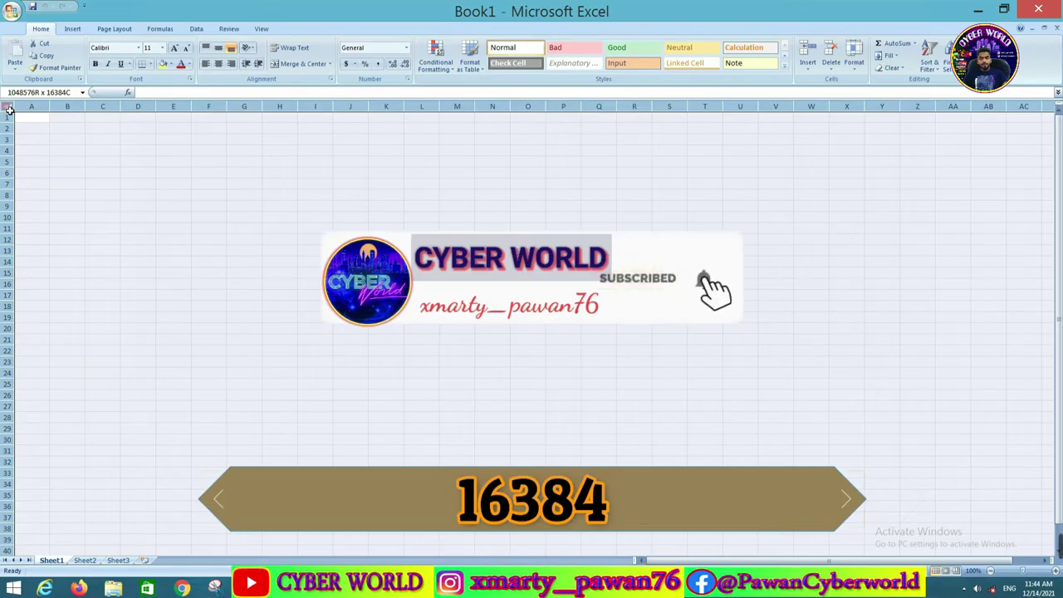
{"action": "left_click", "coordinate": [43, 123]}
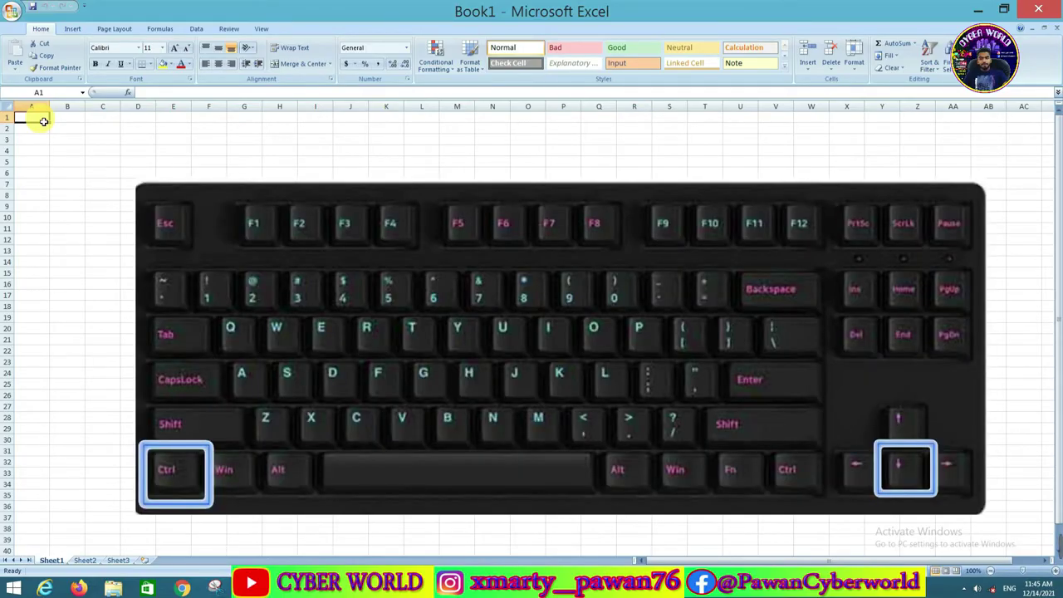
{"action": "key", "text": "ctrl+Down"}
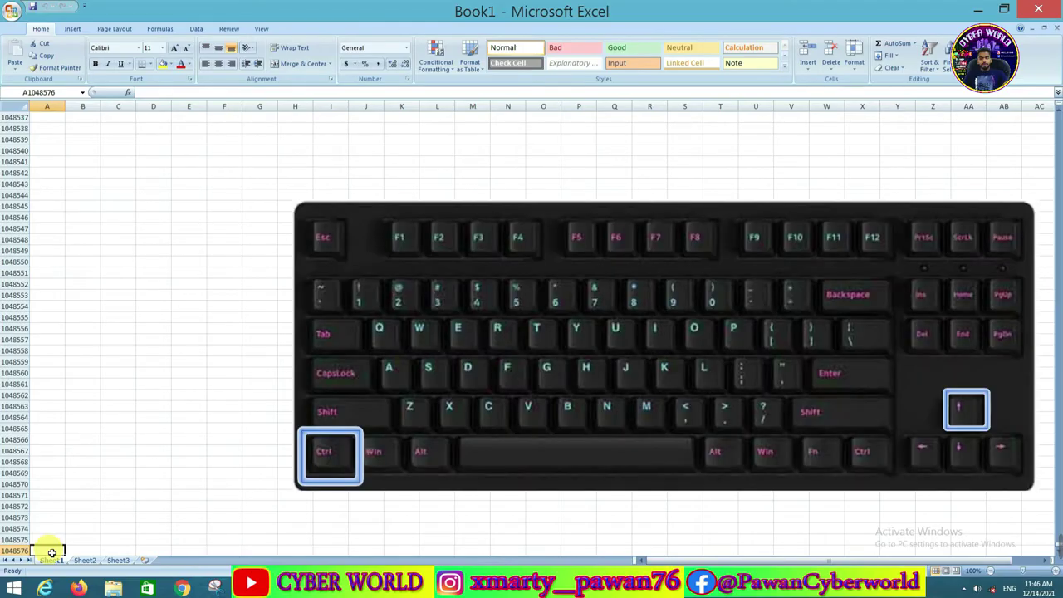
{"action": "key", "text": "ctrl+Up"}
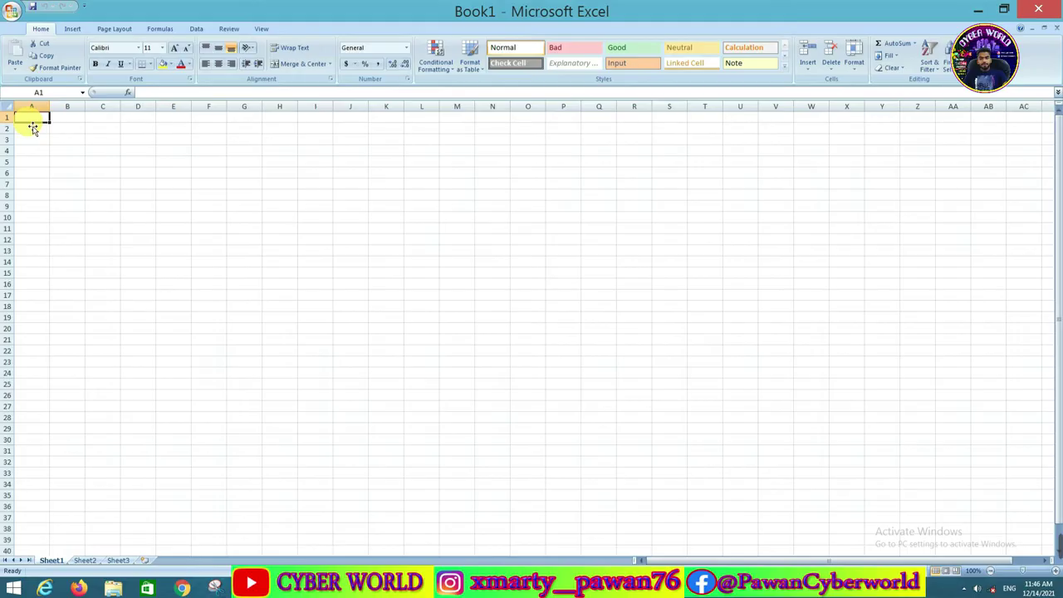
{"action": "double_click", "coordinate": [40, 119]}
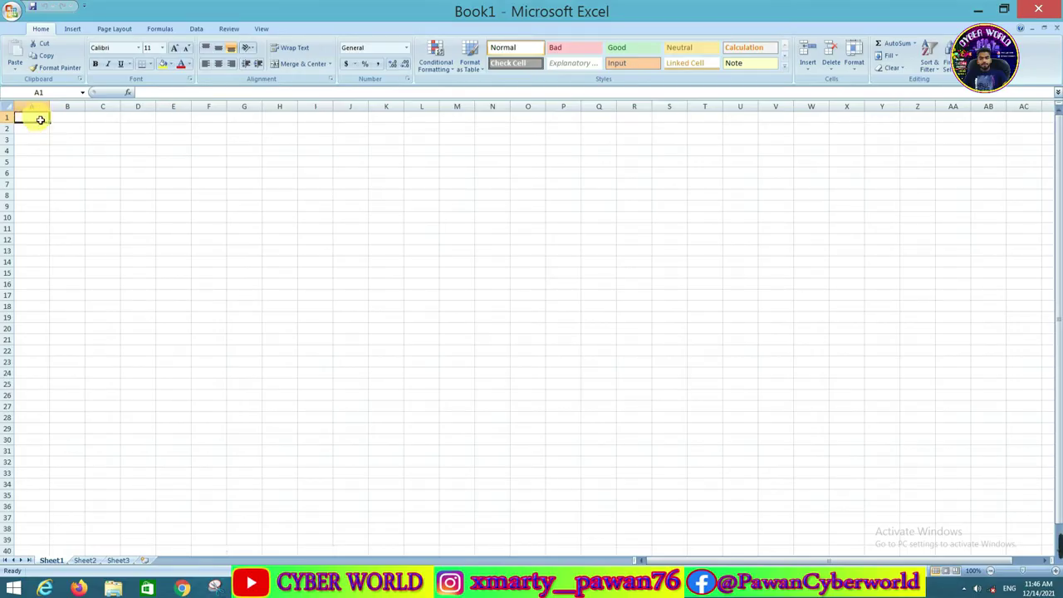
{"action": "key", "text": "ctrl+Right"}
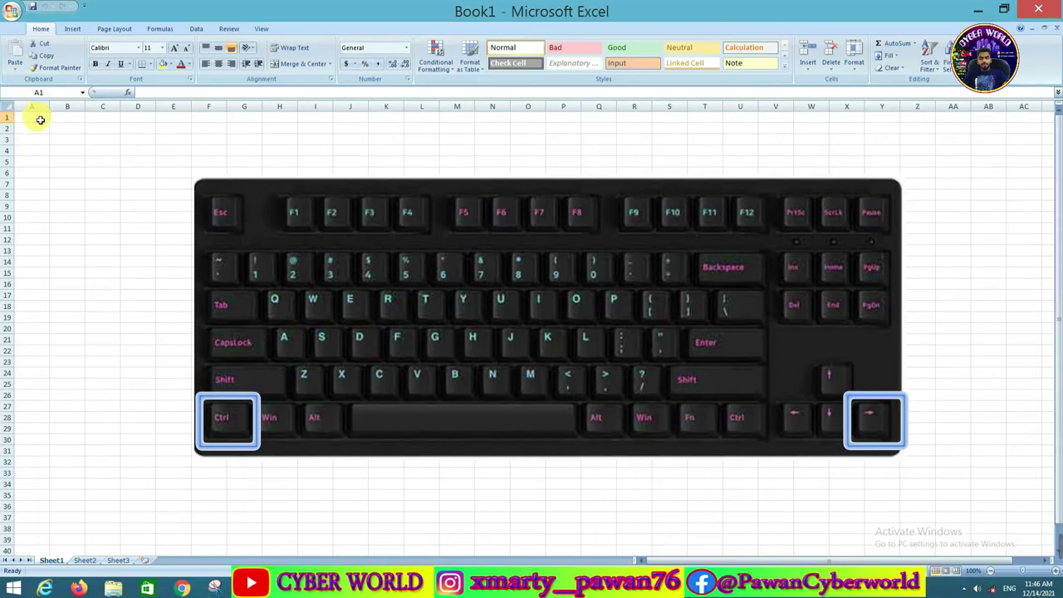
{"action": "key", "text": "ctrl+Right"}
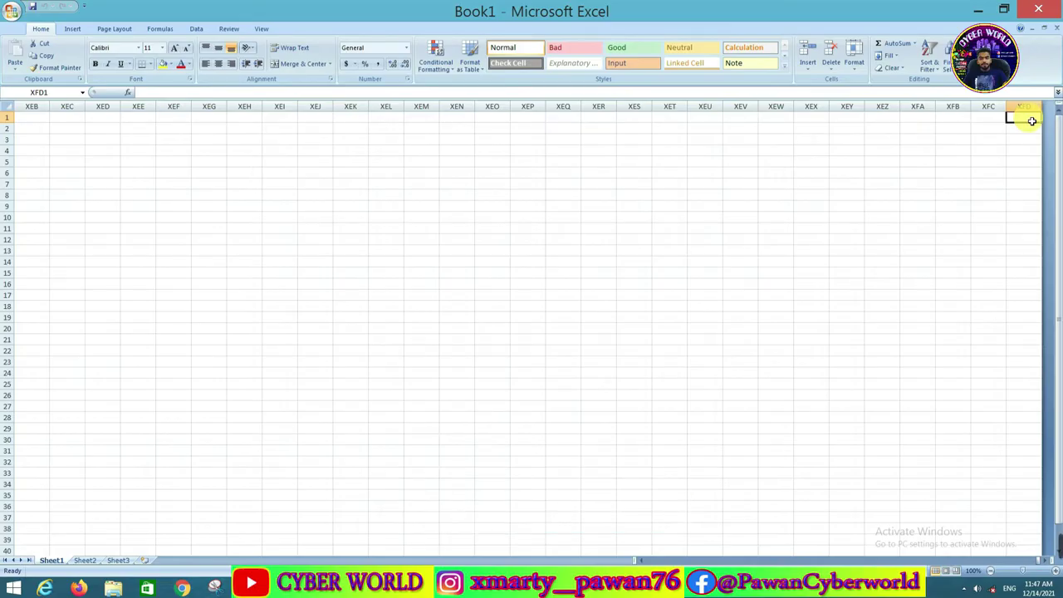
{"action": "key", "text": "ctrl+Left"}
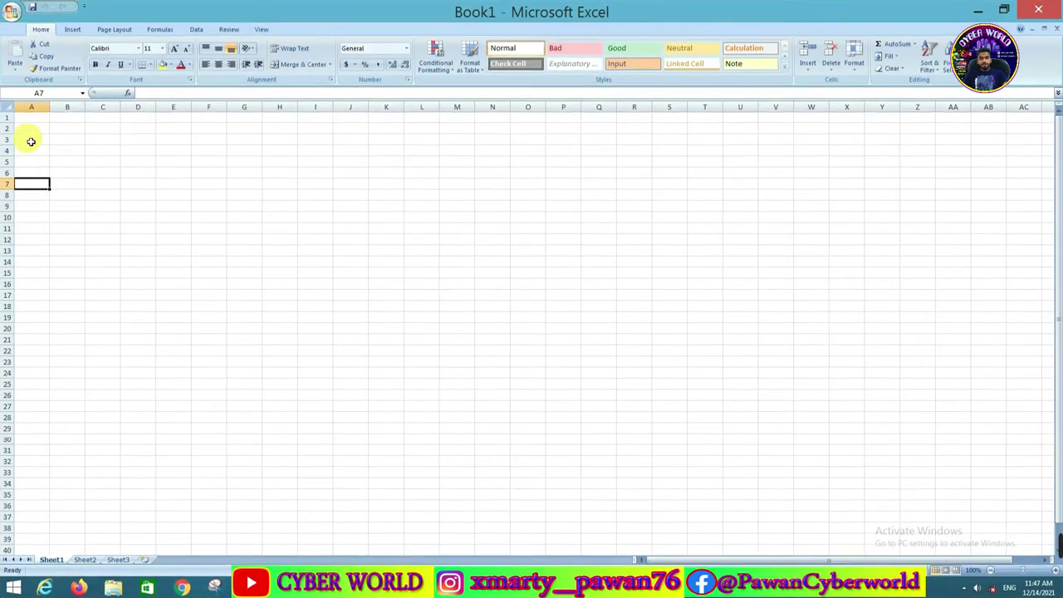
Cycle between Sheet1, Sheet2 and Sheet3 using the sheet tabs and Ctrl+PgDn/Ctrl+PgUp.
{"action": "left_click", "coordinate": [33, 118]}
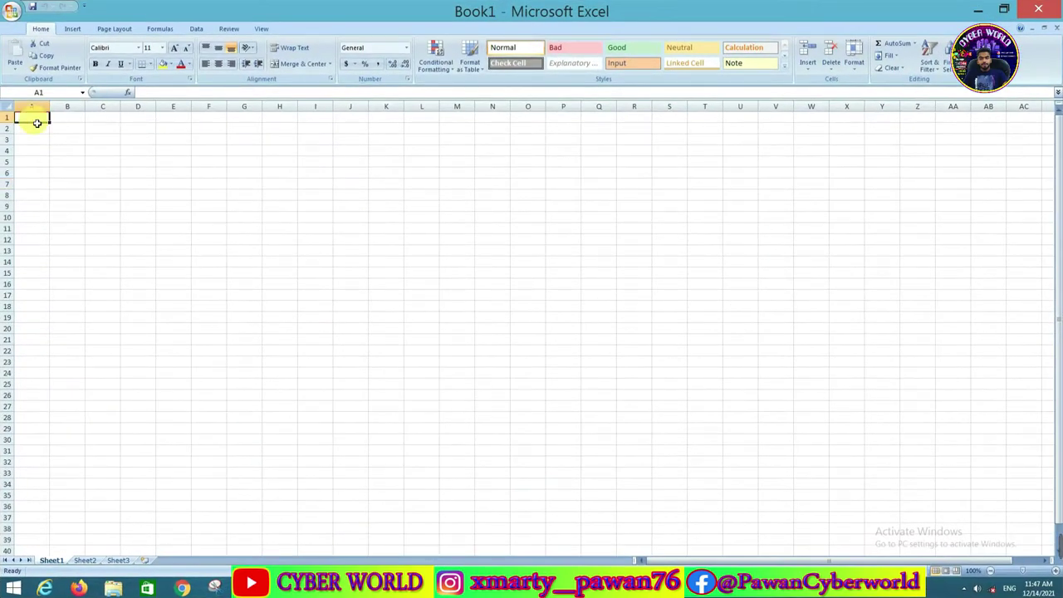
{"action": "left_click", "coordinate": [97, 562]}
{"action": "left_click", "coordinate": [52, 561]}
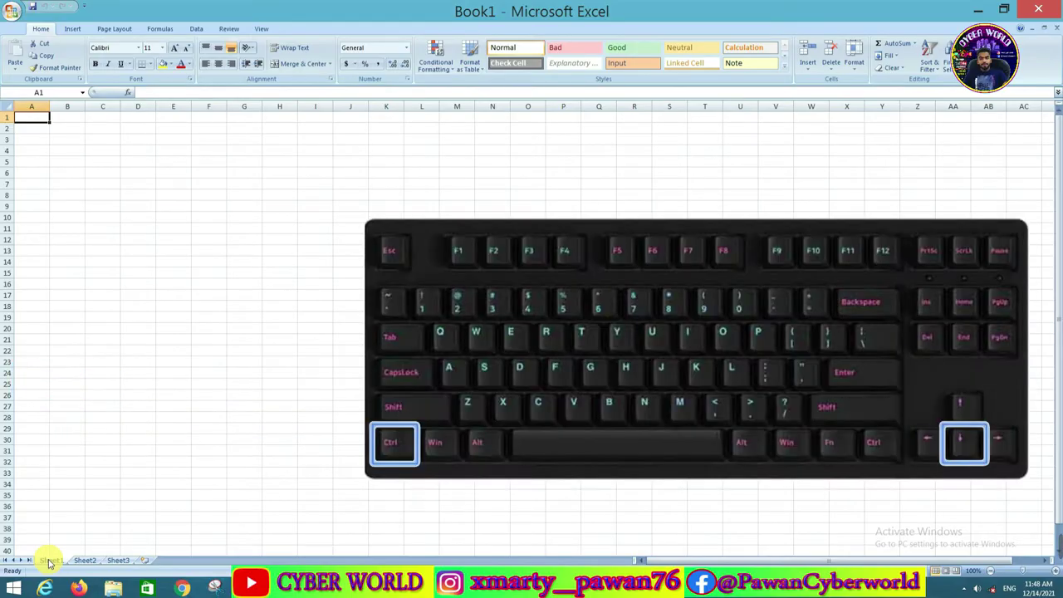
{"action": "key", "text": "ctrl+Page_Down"}
{"action": "key", "text": "ctrl+Page_Down"}
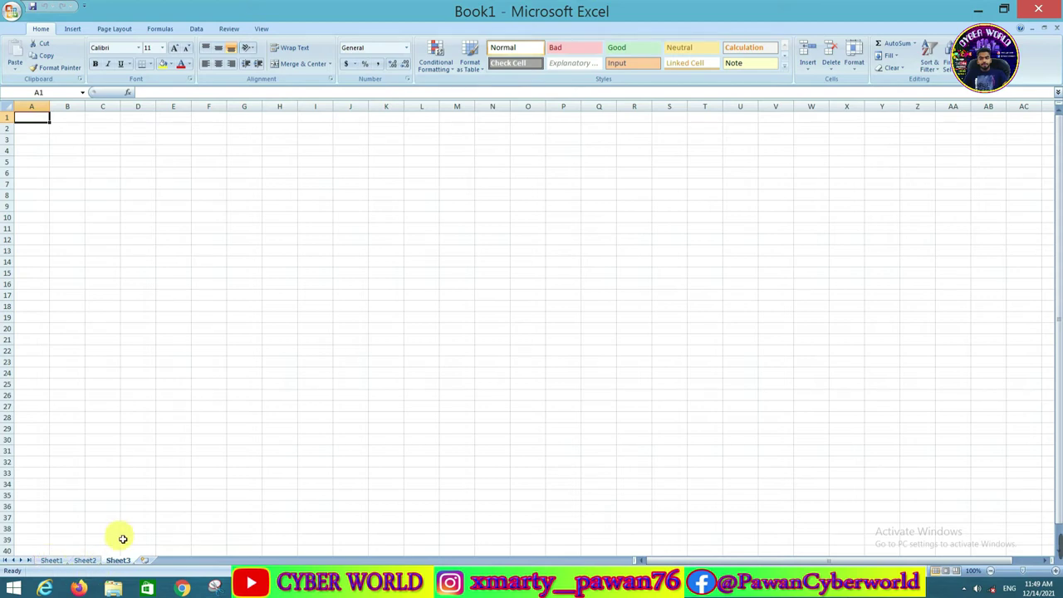
{"action": "key", "text": "ctrl+Up"}
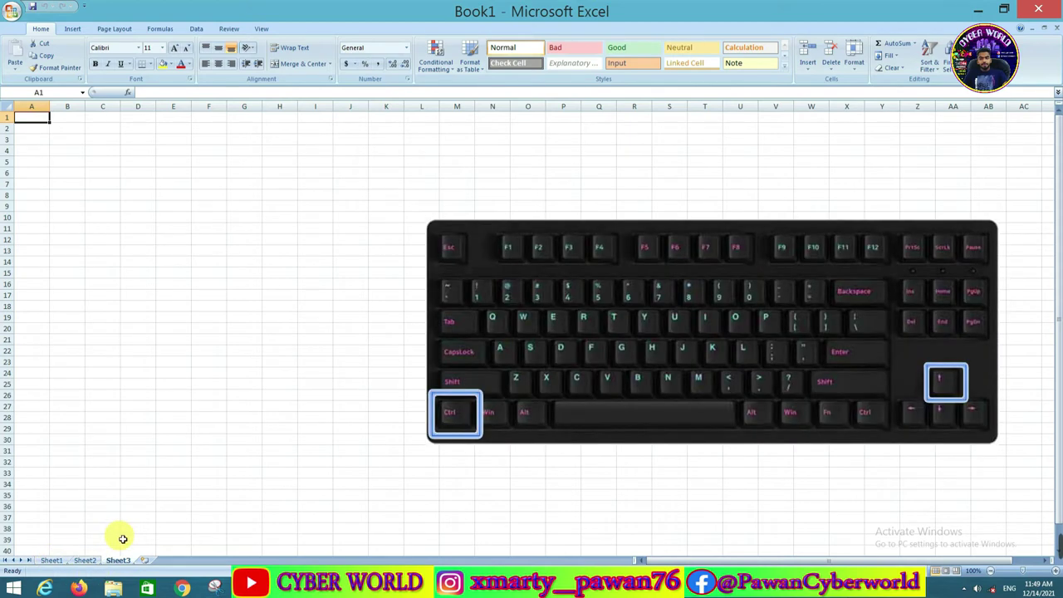
{"action": "key", "text": "ctrl+Page_Up"}
{"action": "key", "text": "ctrl+Page_Up"}
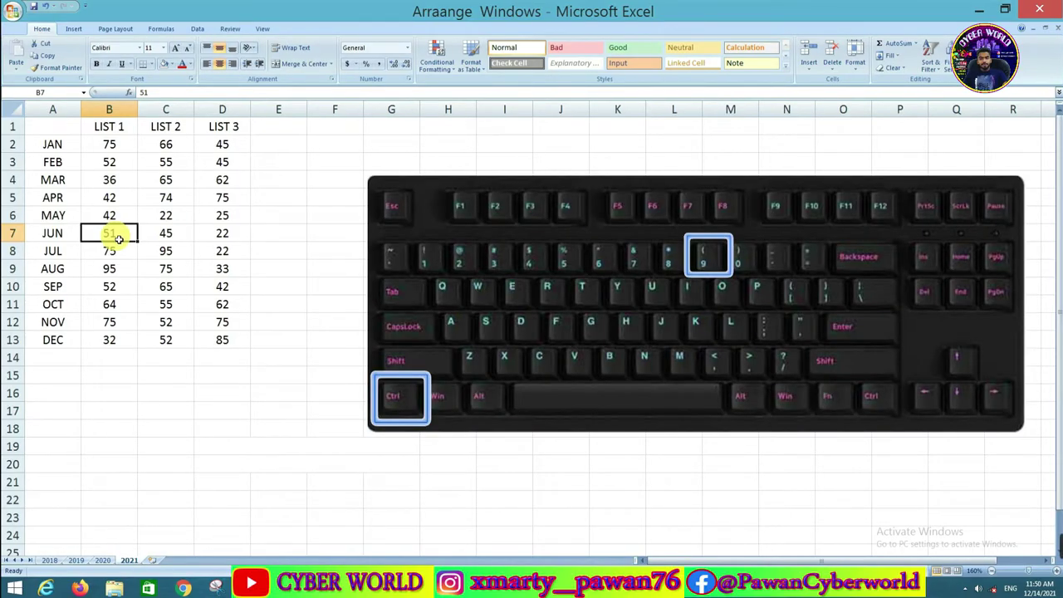
Hide row 7 (JUN), then the LIST 2 column C, then columns B through D.
{"action": "key", "text": "ctrl+9"}
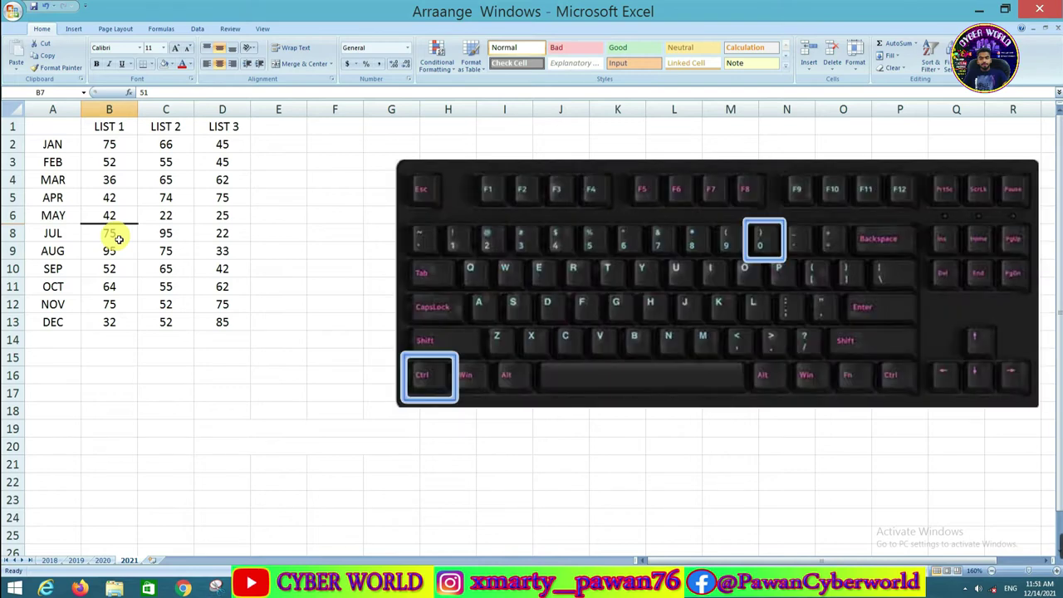
{"action": "left_click", "coordinate": [166, 215]}
{"action": "key", "text": "ctrl+0"}
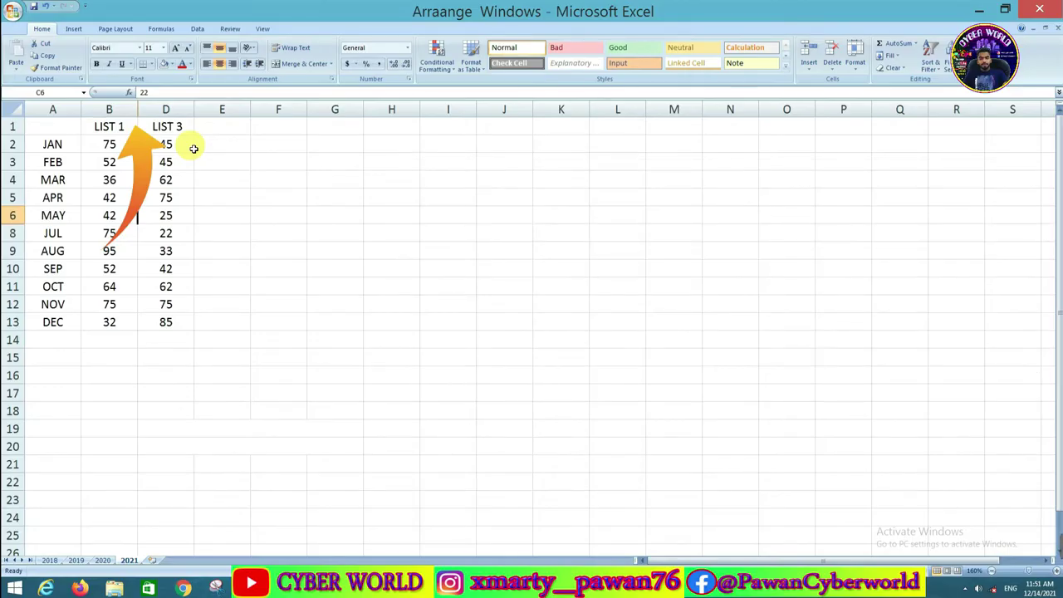
{"action": "left_click", "coordinate": [116, 145]}
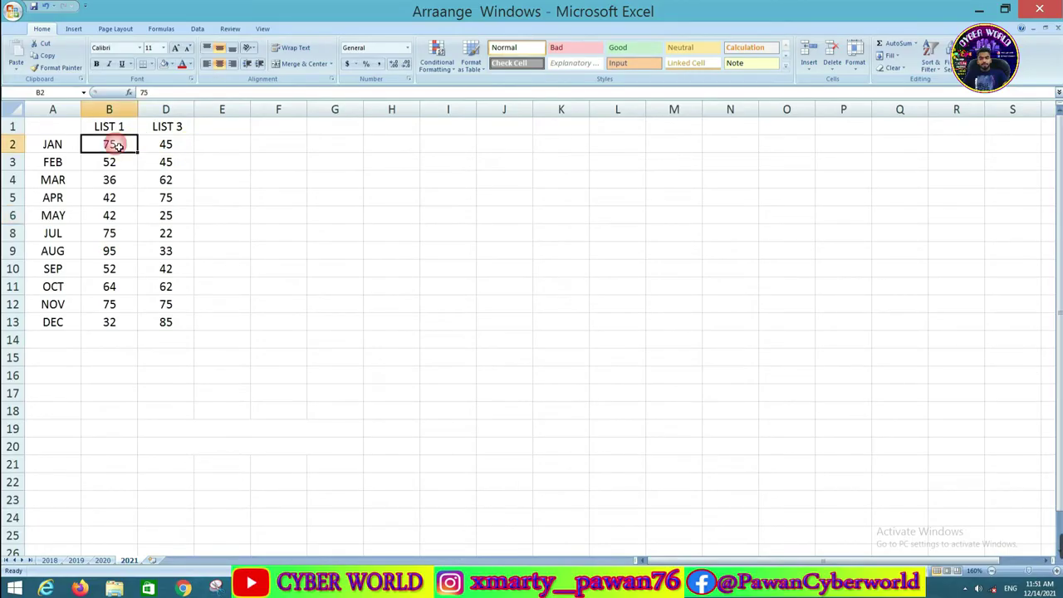
{"action": "left_click", "coordinate": [109, 129]}
{"action": "left_click_drag", "start_coordinate": [108, 129], "coordinate": [169, 321]}
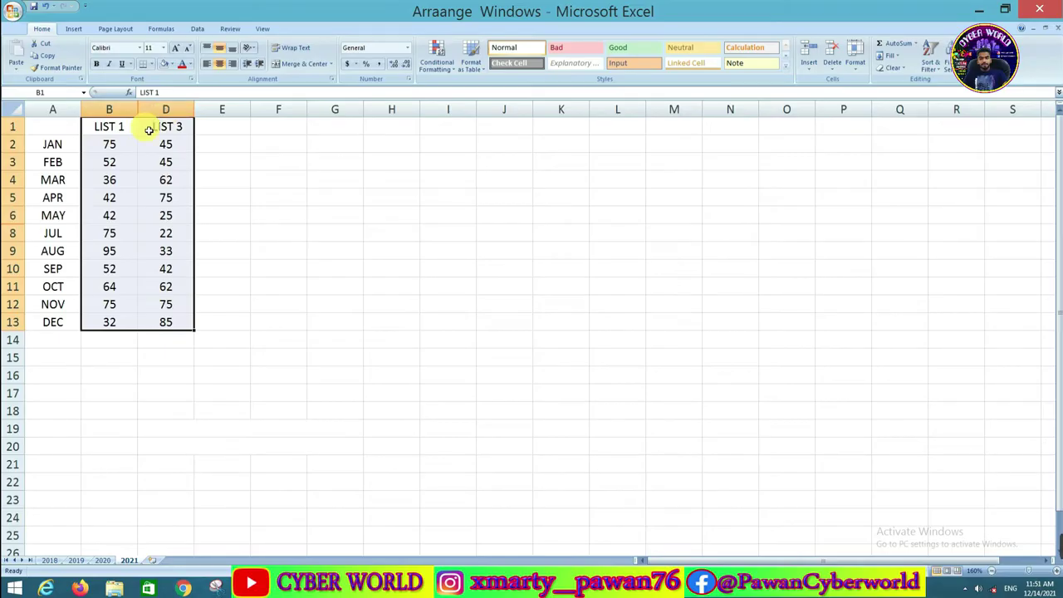
{"action": "key", "text": "ctrl+0"}
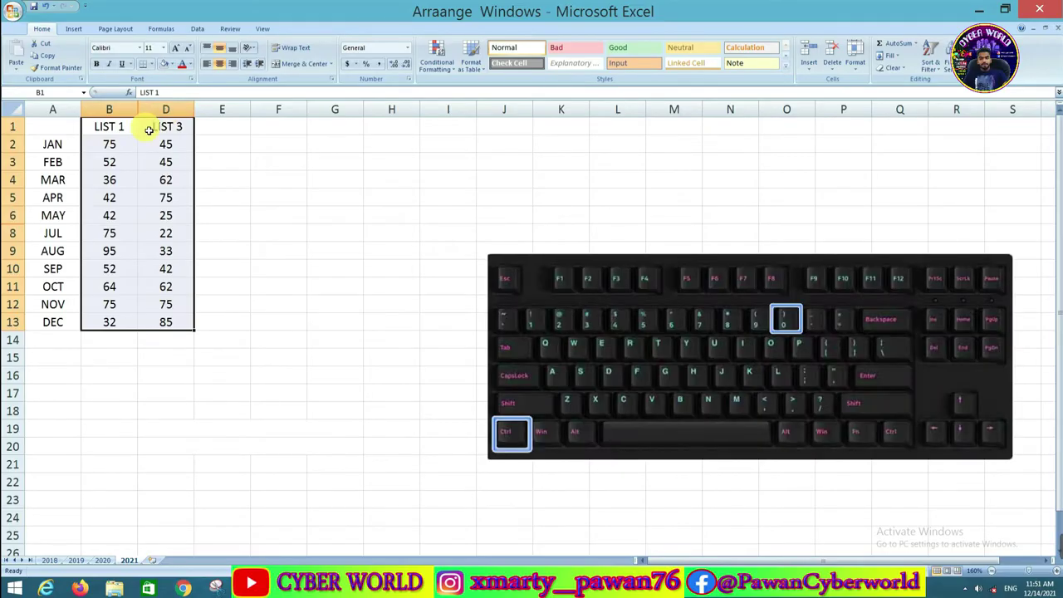
{"action": "key", "text": "ctrl+0"}
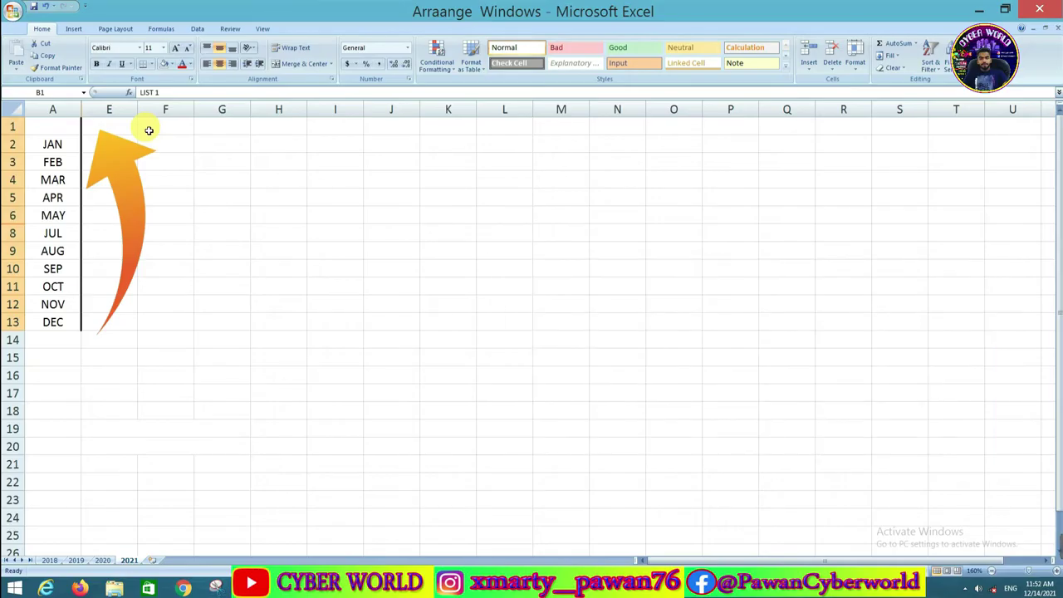
Select columns A through E and unhide the hidden columns B–D.
{"action": "left_click", "coordinate": [104, 130]}
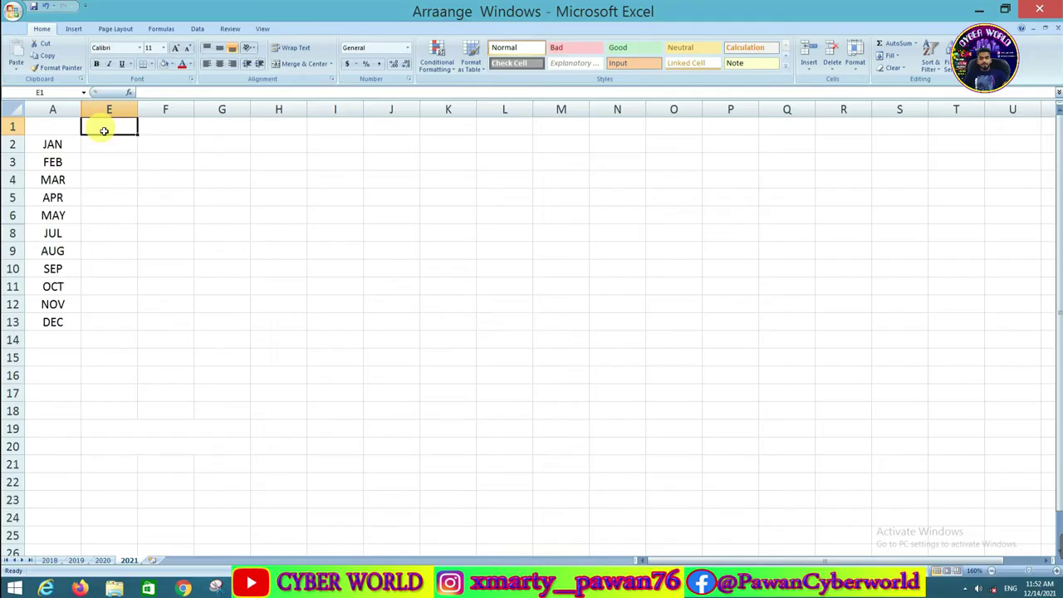
{"action": "left_click", "coordinate": [62, 131]}
{"action": "left_click_drag", "start_coordinate": [60, 132], "coordinate": [125, 336]}
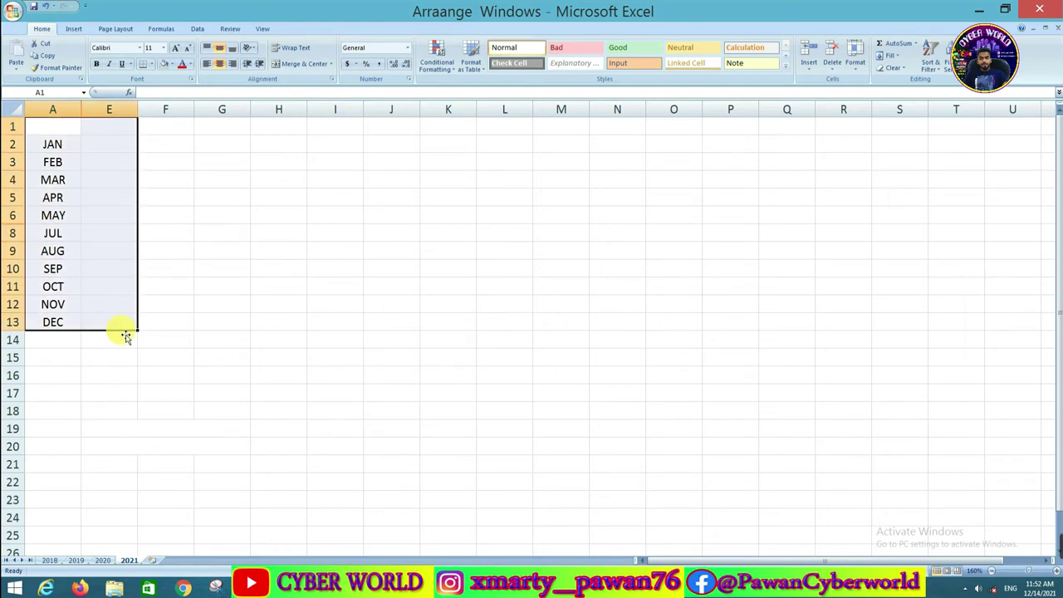
{"action": "left_click_drag", "start_coordinate": [108, 109], "coordinate": [52, 110]}
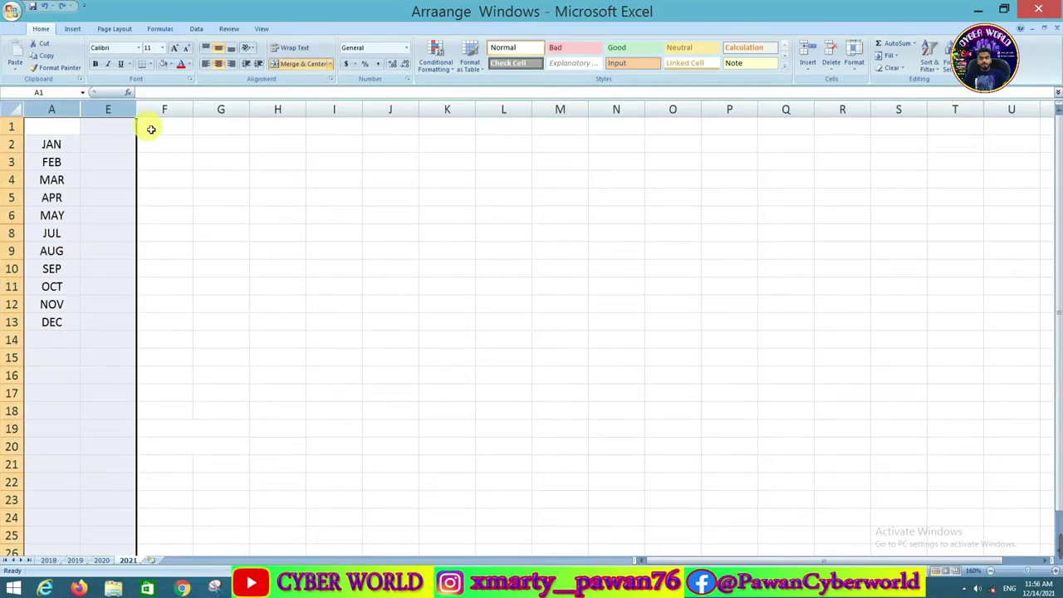
{"action": "right_click", "coordinate": [114, 179]}
{"action": "left_click", "coordinate": [143, 313]}
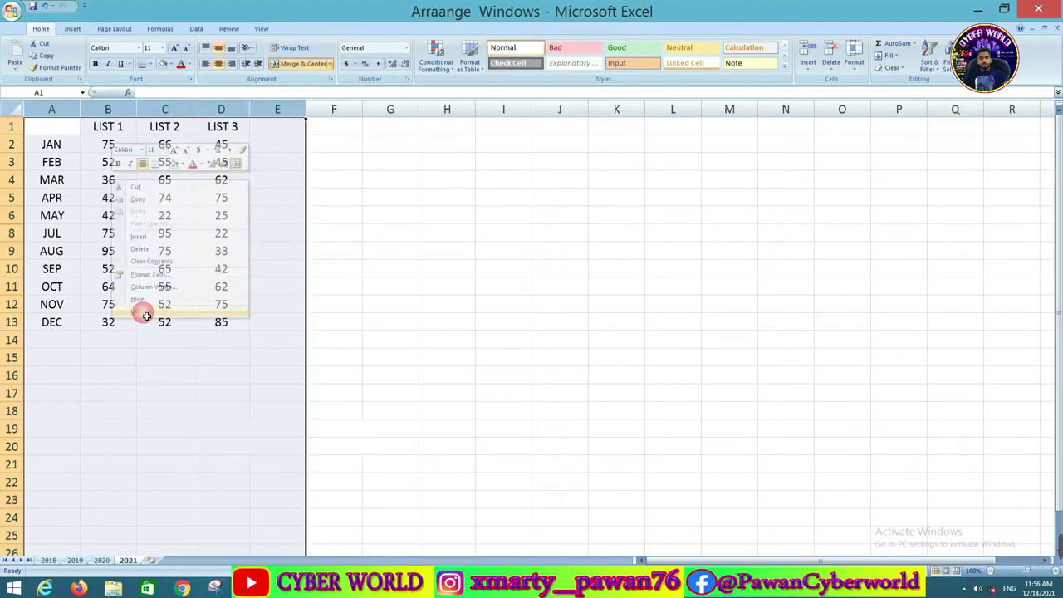
Select rows 6–8 around the hidden row and unhide the JUN row with Ctrl+Shift+9.
{"action": "left_click", "coordinate": [369, 303]}
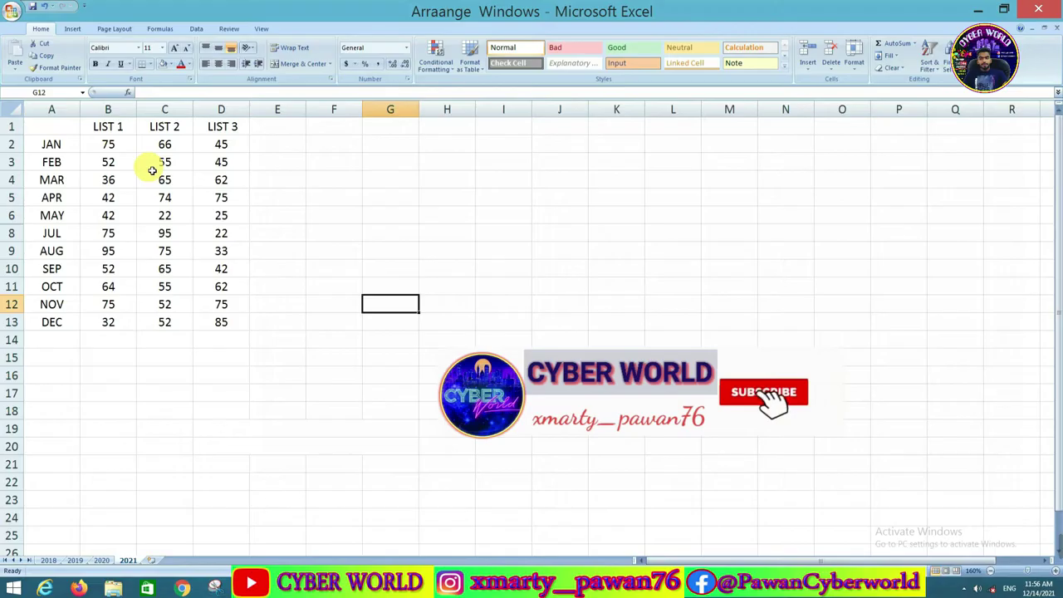
{"action": "left_click", "coordinate": [342, 285]}
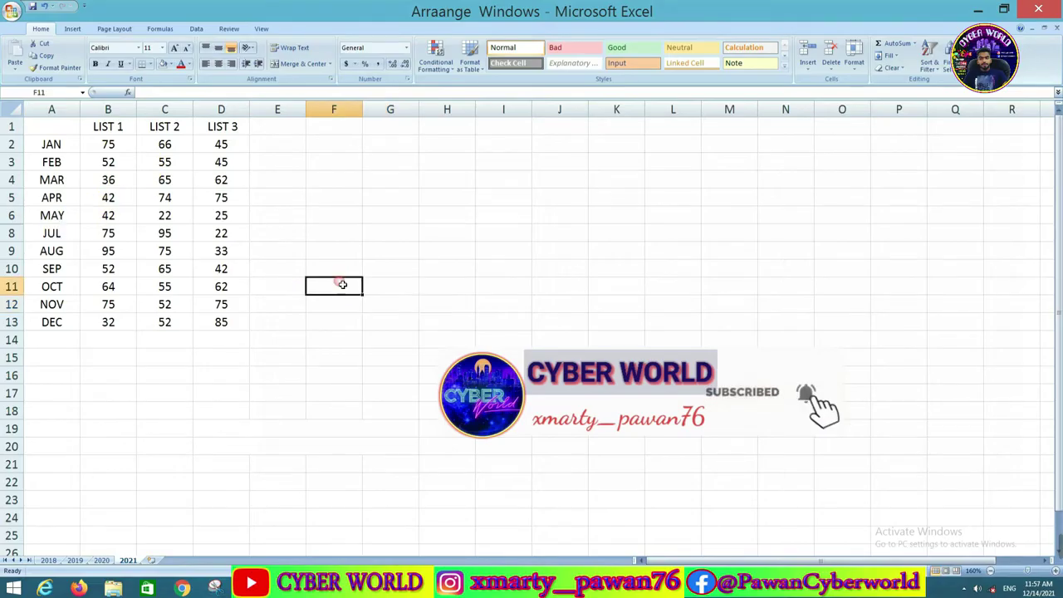
{"action": "left_click", "coordinate": [73, 217]}
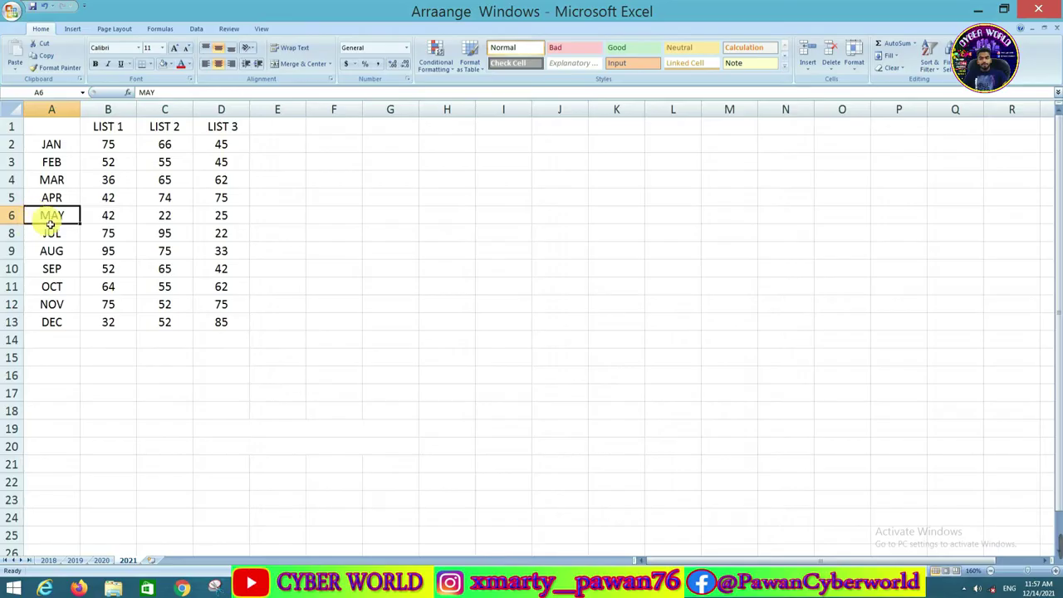
{"action": "mouse_move", "coordinate": [47, 218]}
{"action": "left_mouse_down"}
{"action": "mouse_move", "coordinate": [179, 246]}
{"action": "mouse_move", "coordinate": [244, 234]}
{"action": "left_mouse_up"}
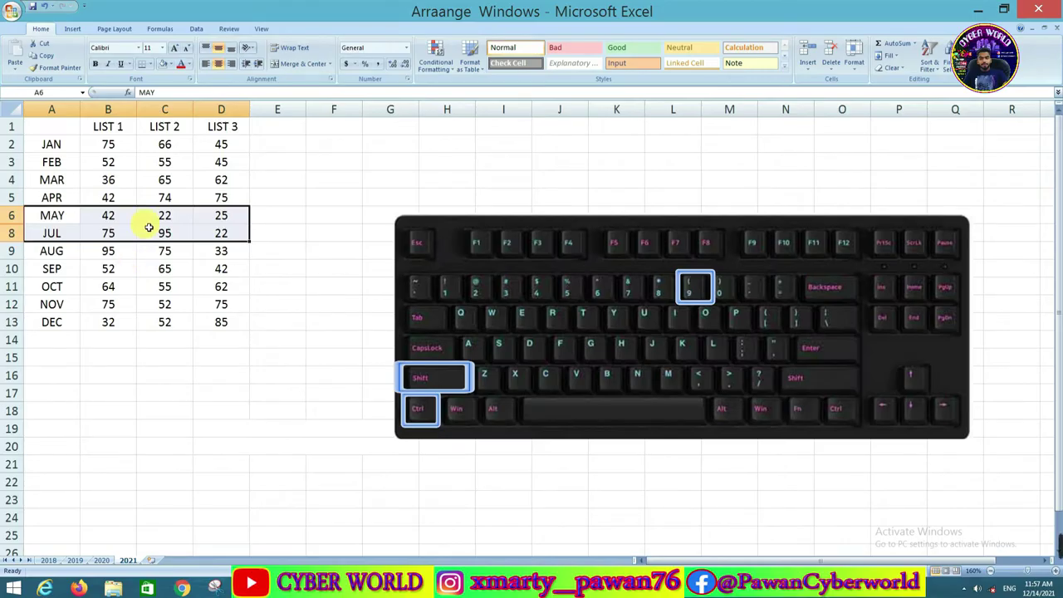
{"action": "key", "text": "ctrl+shift+9"}
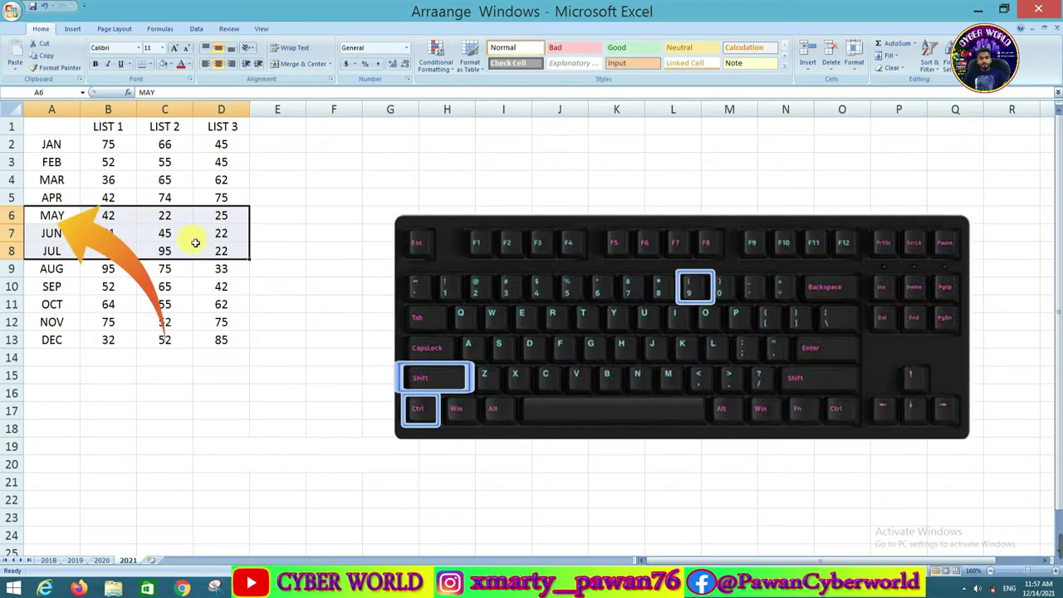
Clear the selection by picking empty cells away from the table.
{"action": "left_click", "coordinate": [340, 259]}
{"action": "left_click", "coordinate": [281, 253]}
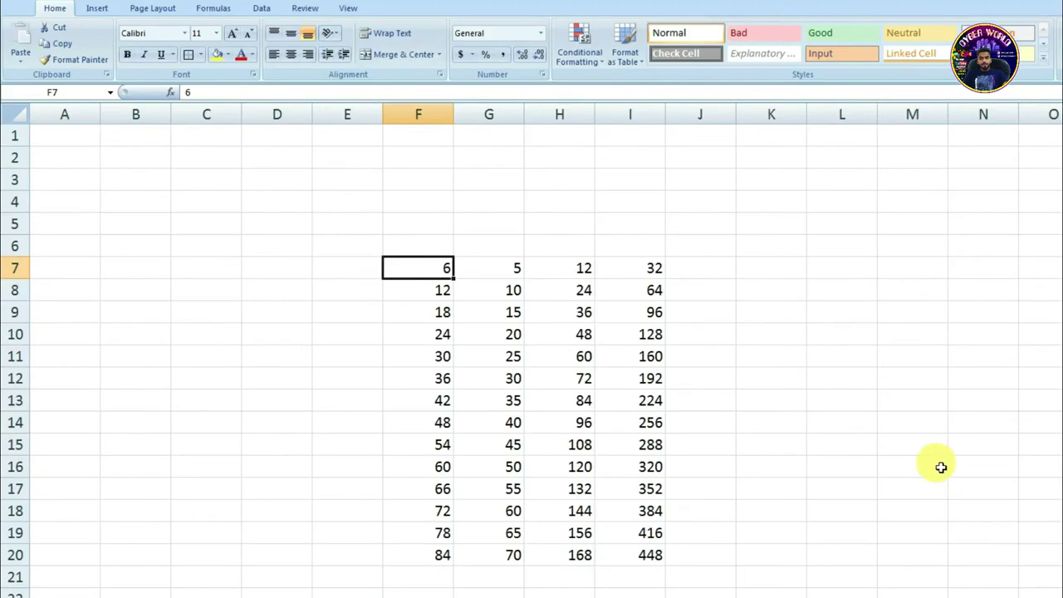
{"action": "left_click", "coordinate": [925, 461]}
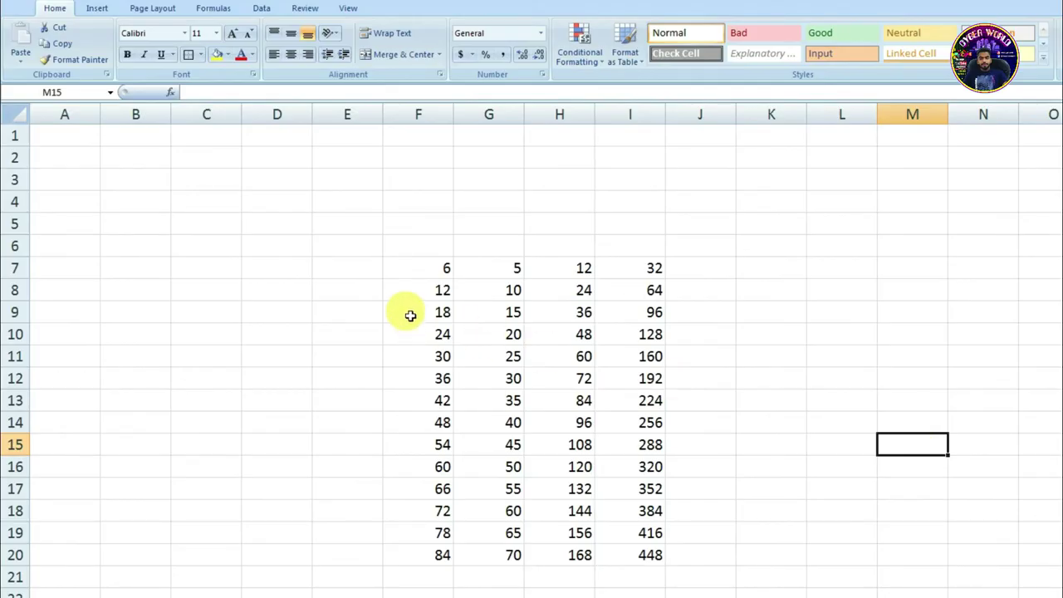
Format F7:F20 as Currency so the values read $6.00 to $84.00.
{"action": "left_click", "coordinate": [438, 271]}
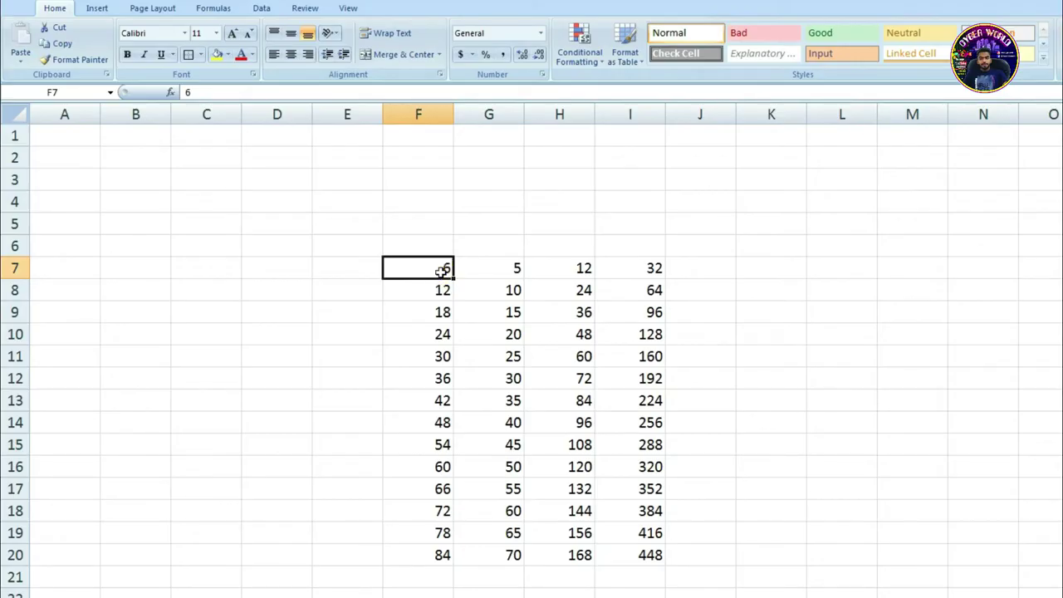
{"action": "left_click_drag", "start_coordinate": [438, 273], "coordinate": [441, 548]}
{"action": "key", "text": "ctrl+shift+4"}
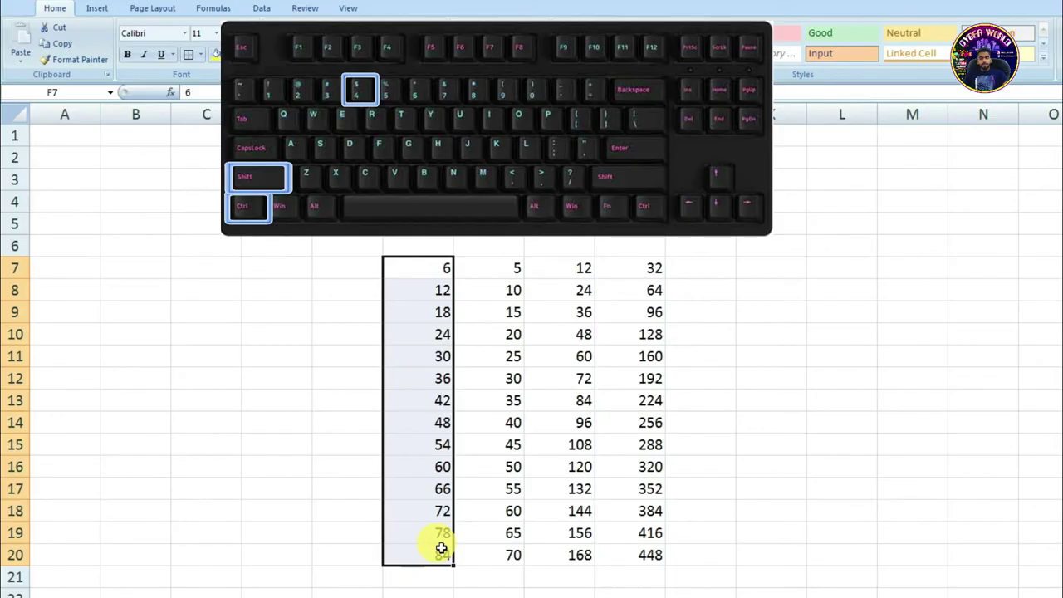
{"action": "key", "text": "ctrl+shift+4"}
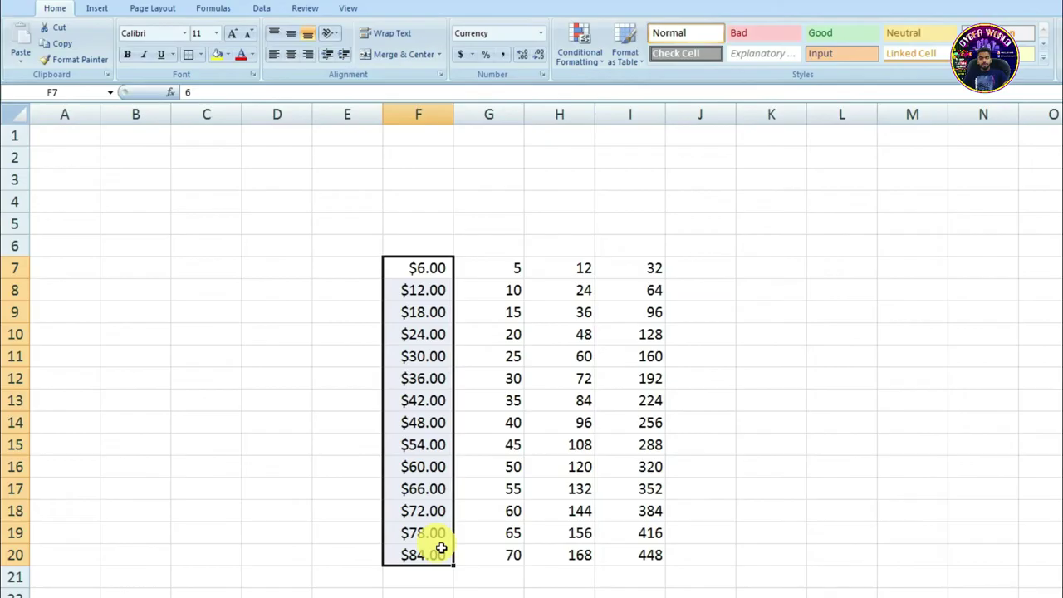
Reselect F7:F20 by extending from F7 down to the end of the data.
{"action": "scroll", "coordinate": [441, 548], "scroll_direction": "down", "scroll_amount": 1, "text": "ctrl"}
{"action": "left_click", "coordinate": [376, 254]}
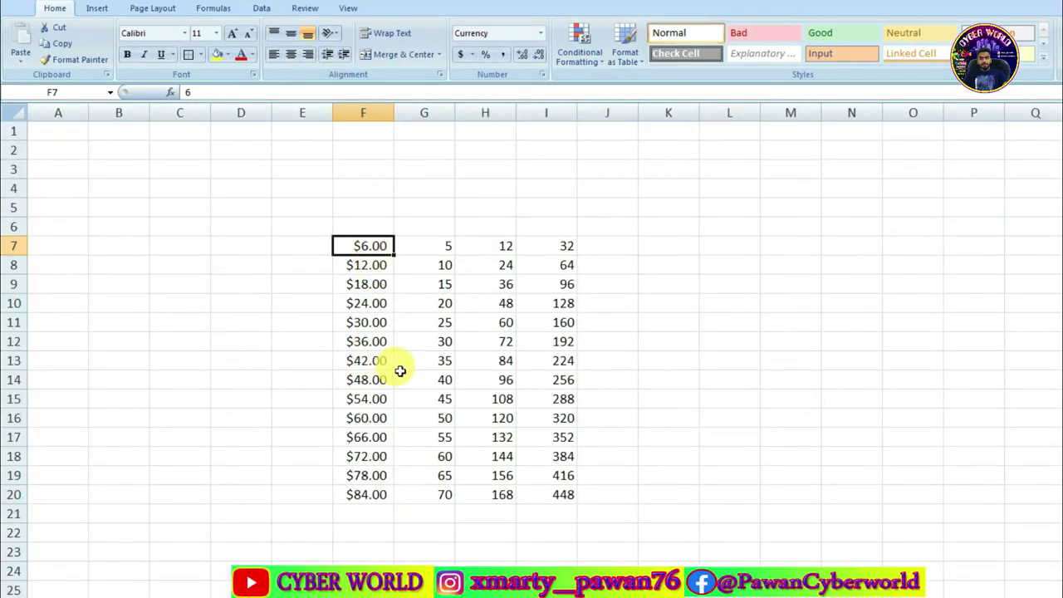
{"action": "key", "text": "ctrl+shift+Down"}
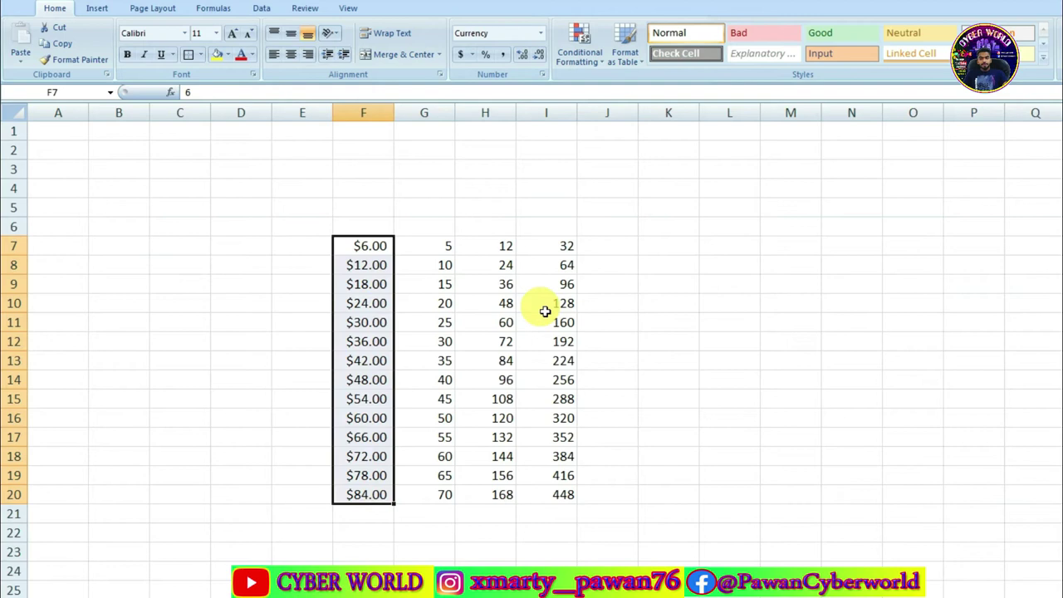
{"action": "left_click", "coordinate": [629, 254]}
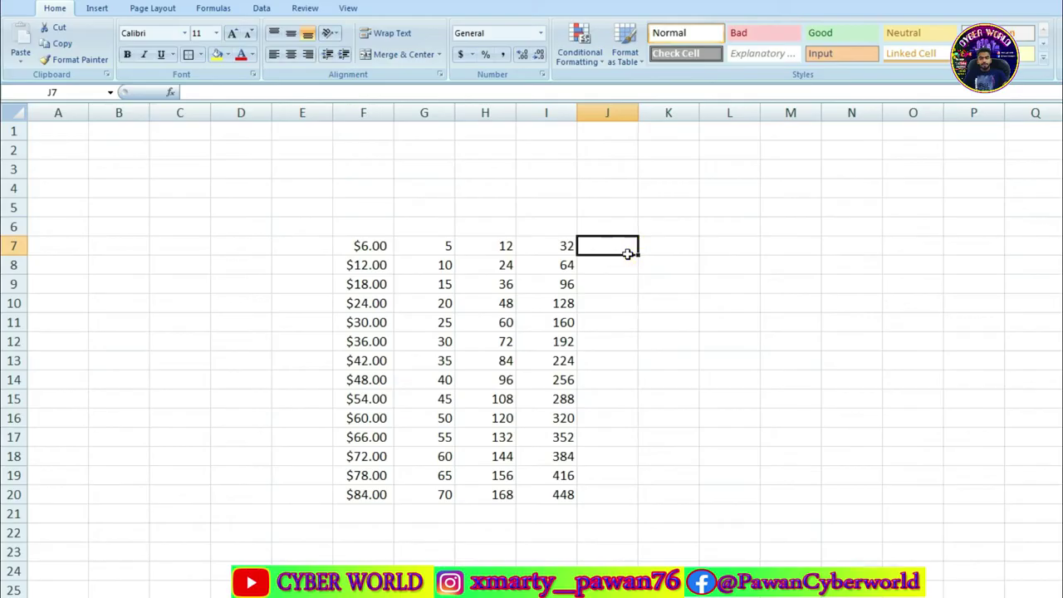
Format J7:J20 as Percentage and enter 54, 45 and 656 into J7 through J9.
{"action": "left_click_drag", "start_coordinate": [627, 255], "coordinate": [628, 494]}
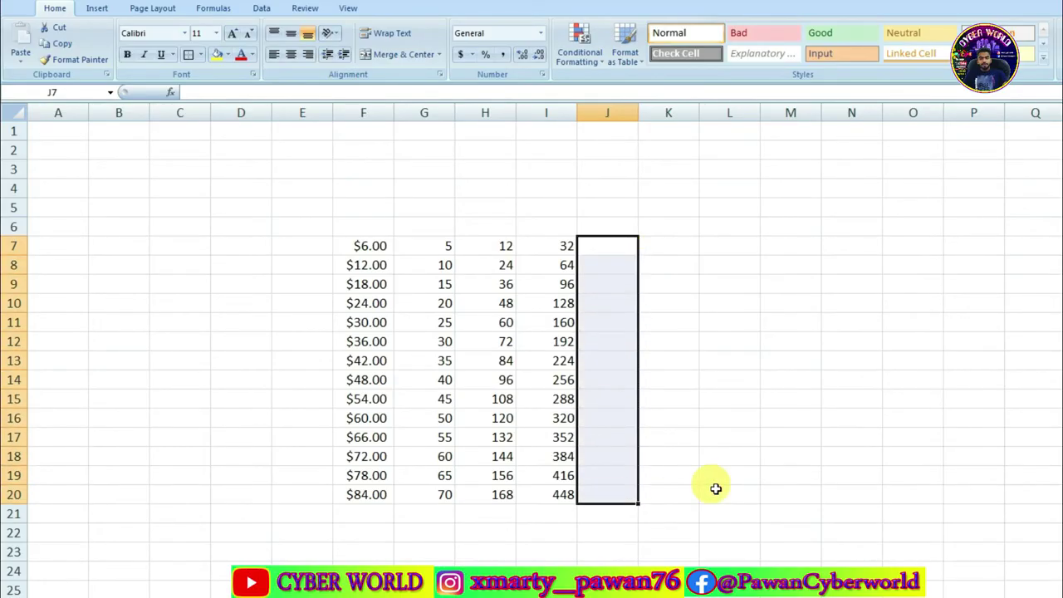
{"action": "key", "text": "ctrl+shift+5"}
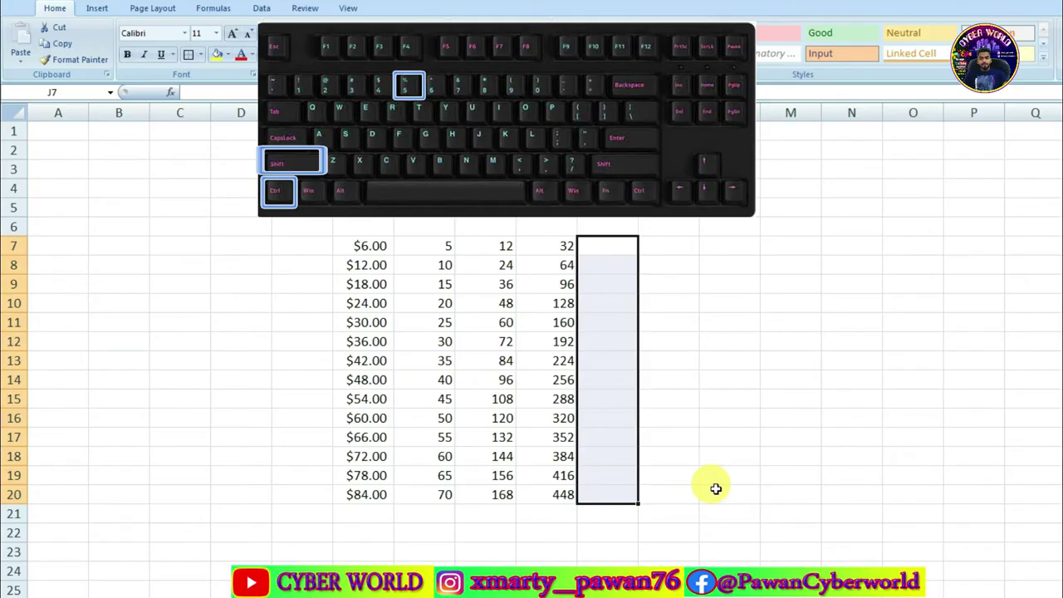
{"action": "left_click", "coordinate": [609, 246]}
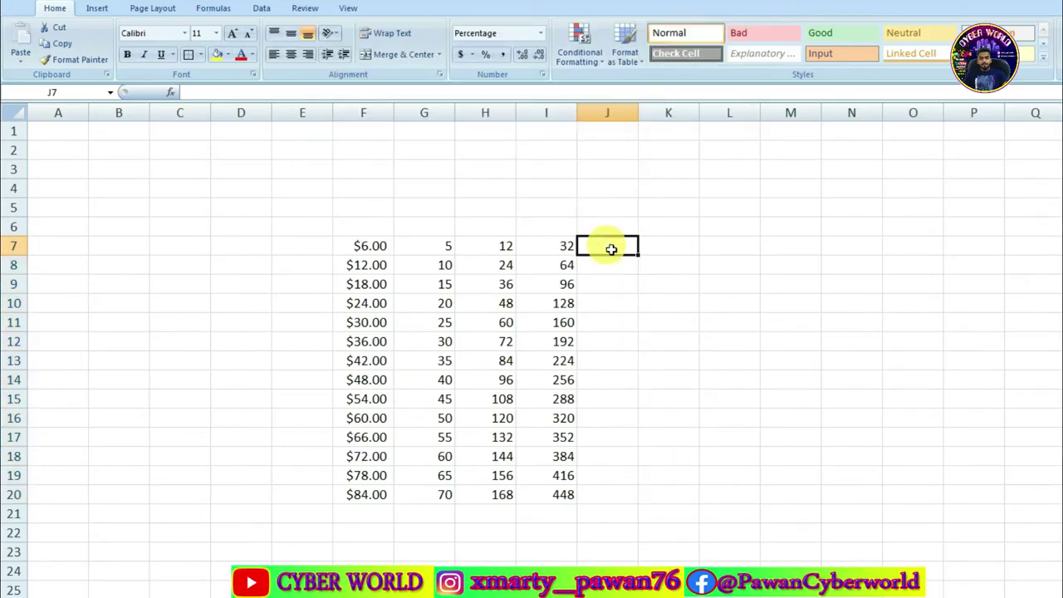
{"action": "type", "text": "54"}
{"action": "key", "text": "Return"}
{"action": "type", "text": "45"}
{"action": "key", "text": "Return"}
{"action": "type", "text": "656"}
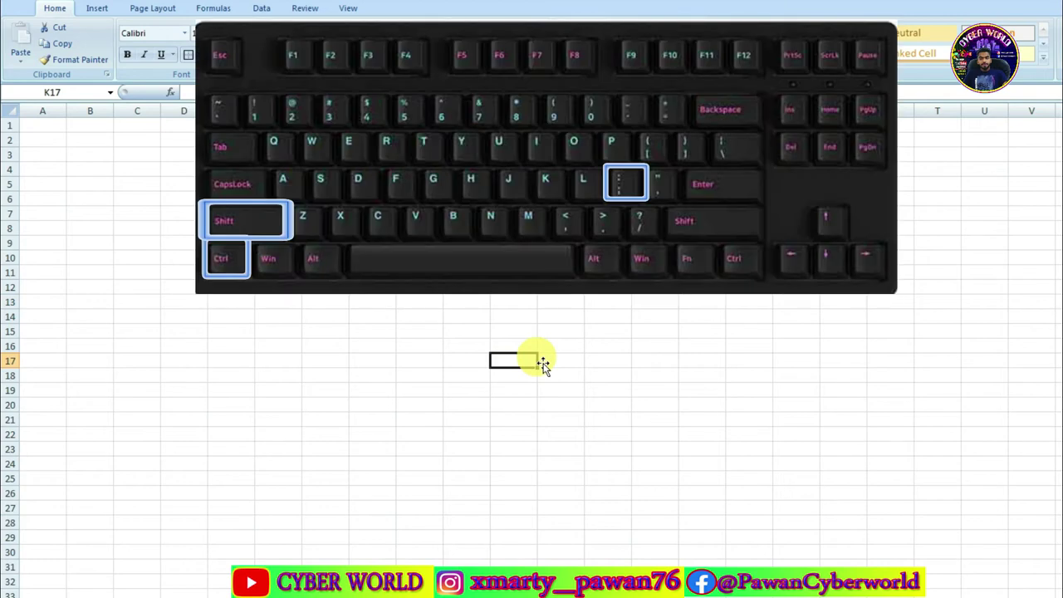
Insert the current time 12:14 PM in K17 and today's date 12/14/2021 in K18.
{"action": "key", "text": "ctrl+shift+semicolon"}
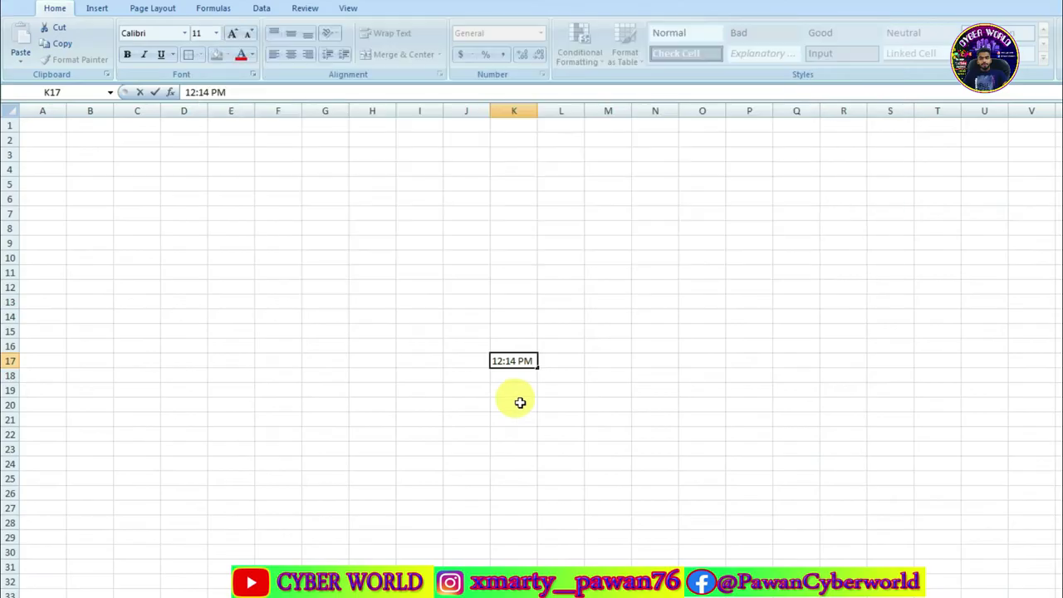
{"action": "left_click", "coordinate": [525, 379]}
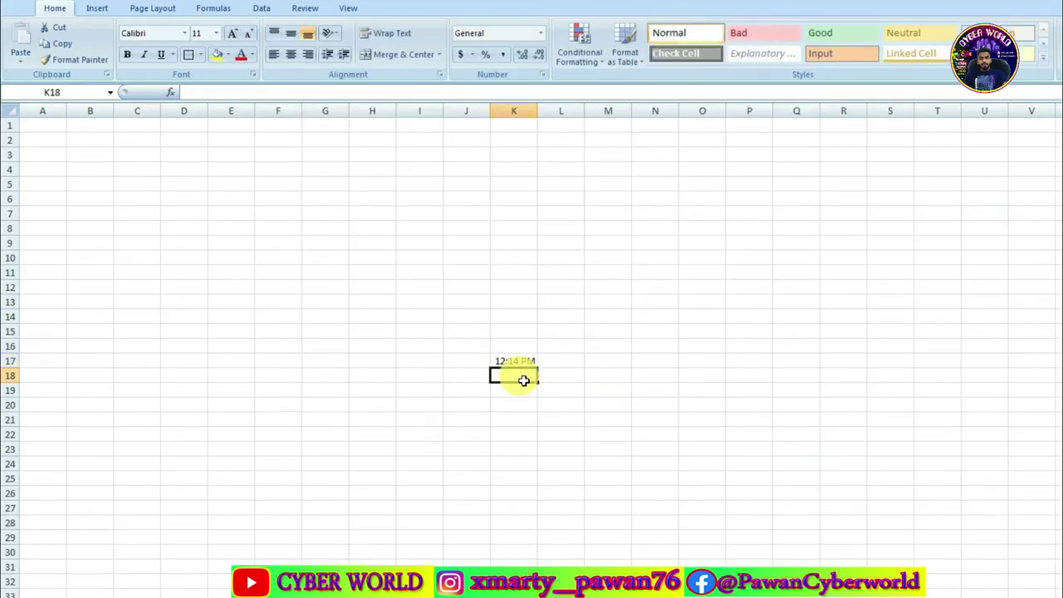
{"action": "key", "text": "ctrl+semicolon"}
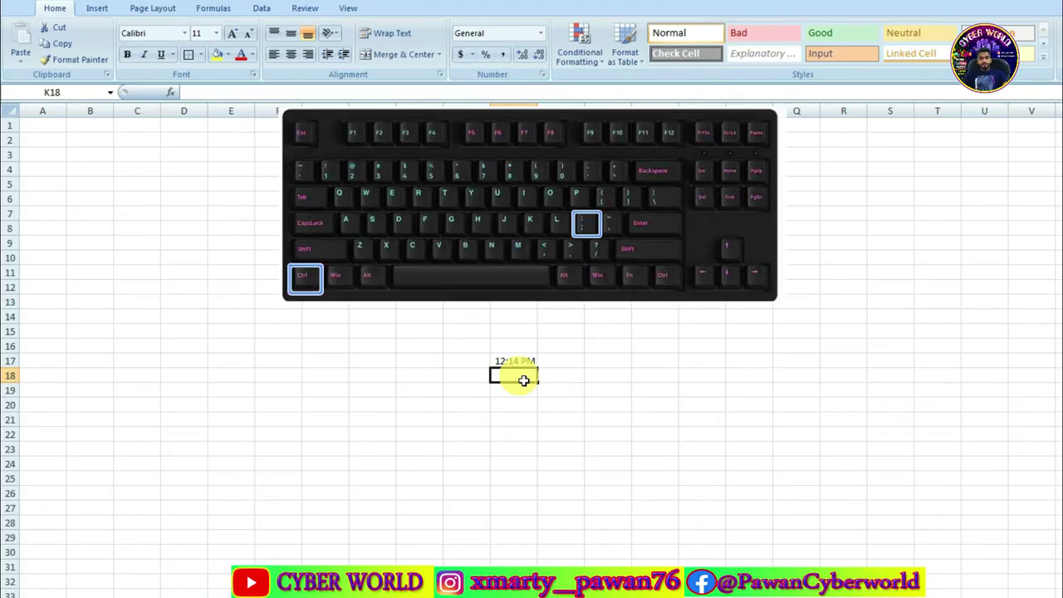
{"action": "key", "text": "ctrl+semicolon"}
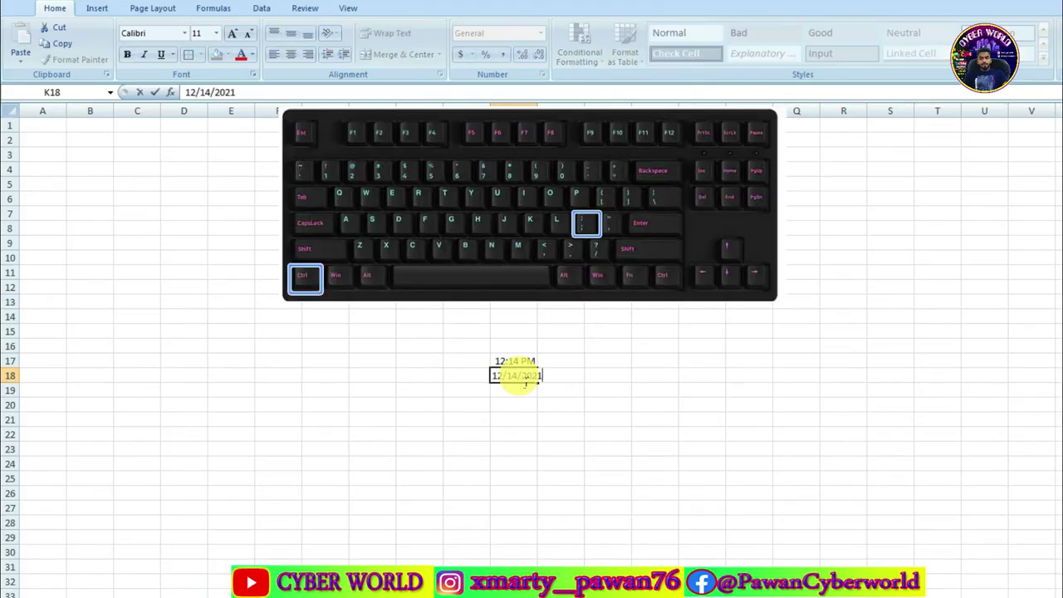
{"action": "left_click", "coordinate": [522, 396]}
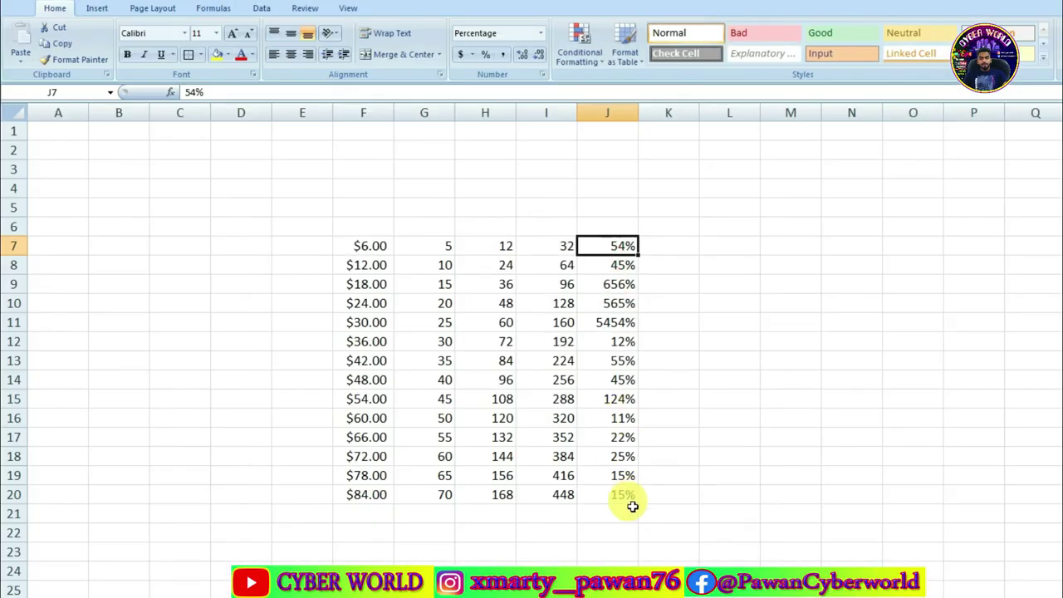
Copy 15% down from the cell above into J21 and the cells below it.
{"action": "left_click", "coordinate": [627, 515]}
{"action": "left_click", "coordinate": [627, 515]}
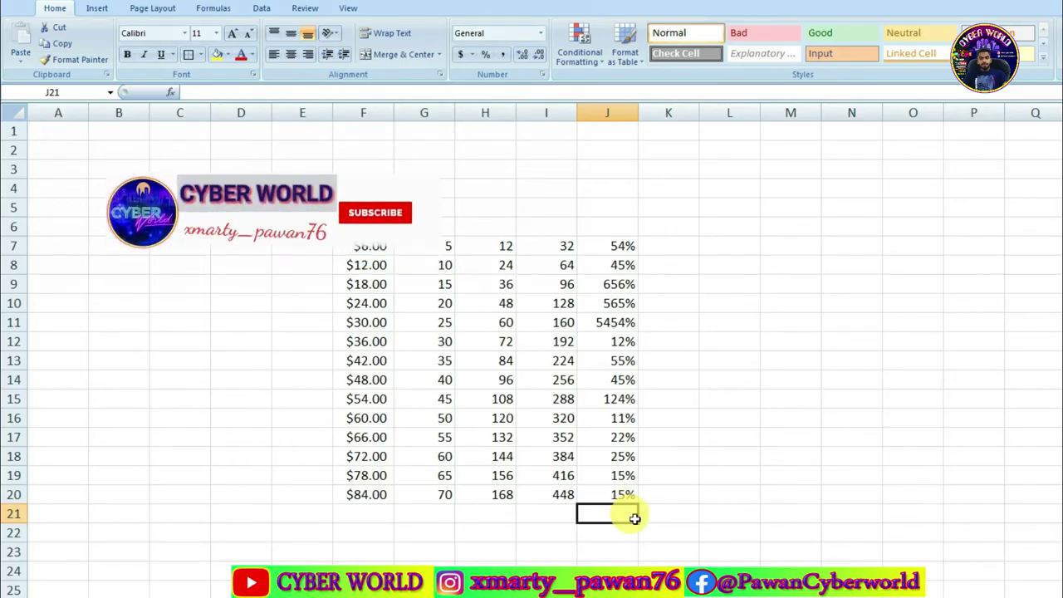
{"action": "key", "text": "ctrl+shift+apostrophe"}
{"action": "key", "text": "Return"}
{"action": "key", "text": "ctrl+shift+apostrophe"}
{"action": "key", "text": "Return"}
{"action": "key", "text": "ctrl+shift+apostrophe"}
{"action": "key", "text": "Return"}
{"action": "key", "text": "ctrl+shift+apostrophe"}
{"action": "key", "text": "Return"}
{"action": "key", "text": "ctrl+shift+apostrophe"}
{"action": "key", "text": "Return"}
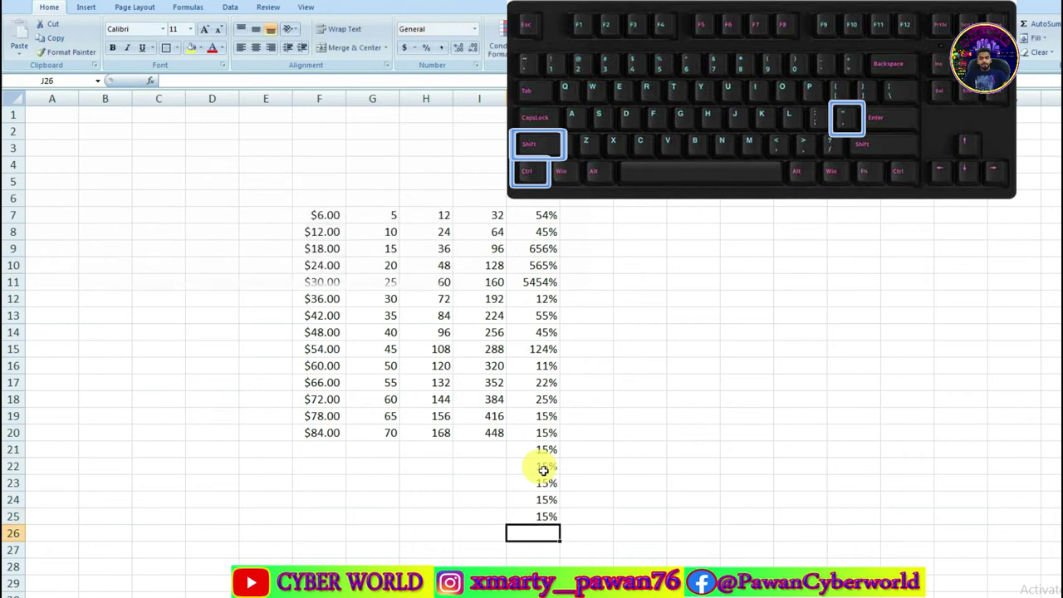
{"action": "key", "text": "ctrl+shift+apostrophe"}
{"action": "key", "text": "Return"}
{"action": "key", "text": "ctrl+shift+apostrophe"}
Copy $84.00 into F21 and the date 12/14/2021 into K19 from the cells above.
{"action": "left_click", "coordinate": [336, 450]}
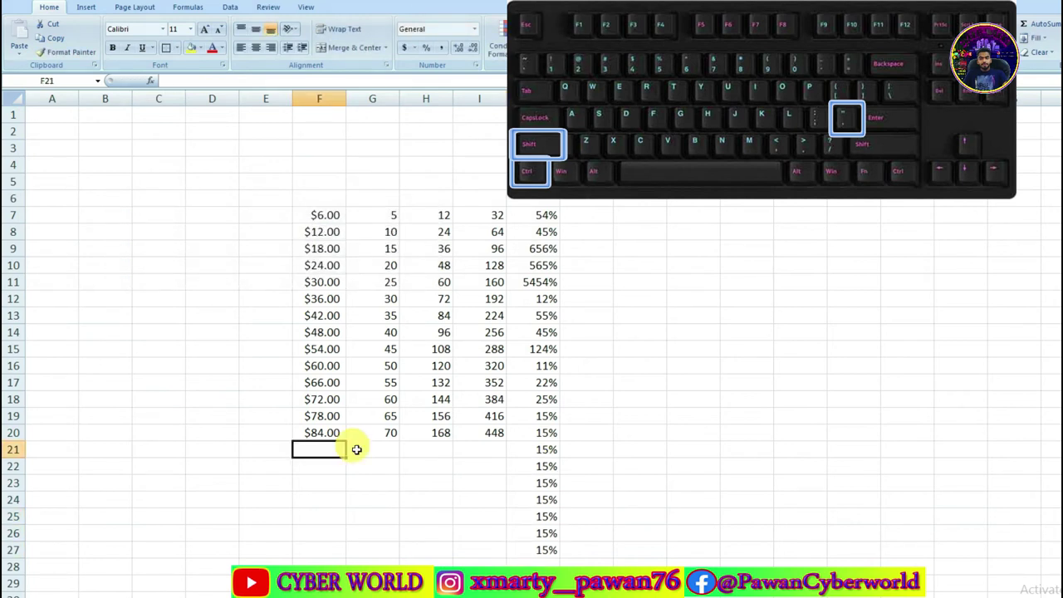
{"action": "key", "text": "ctrl+shift+apostrophe"}
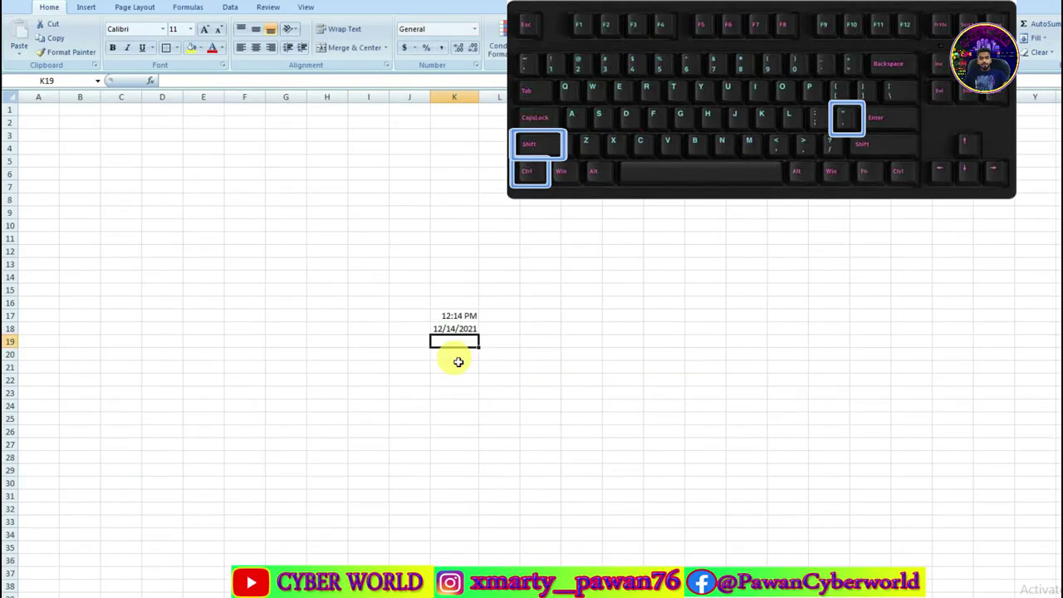
{"action": "key", "text": "ctrl+shift+apostrophe"}
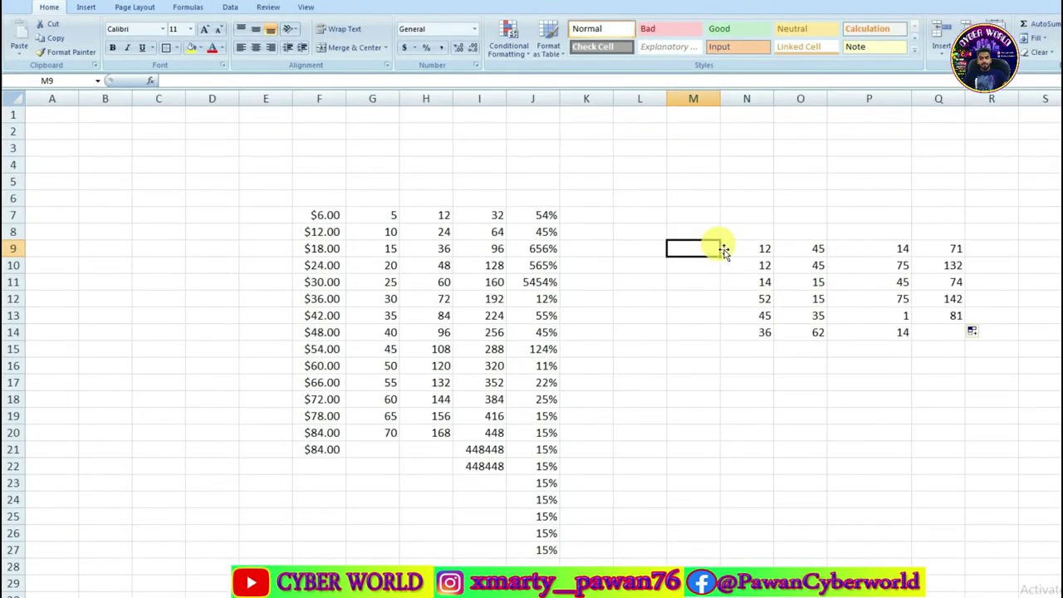
Check the SUM formulas in column Q, then copy =SUM(N13:P13) unchanged into Q14.
{"action": "left_click", "coordinate": [745, 249]}
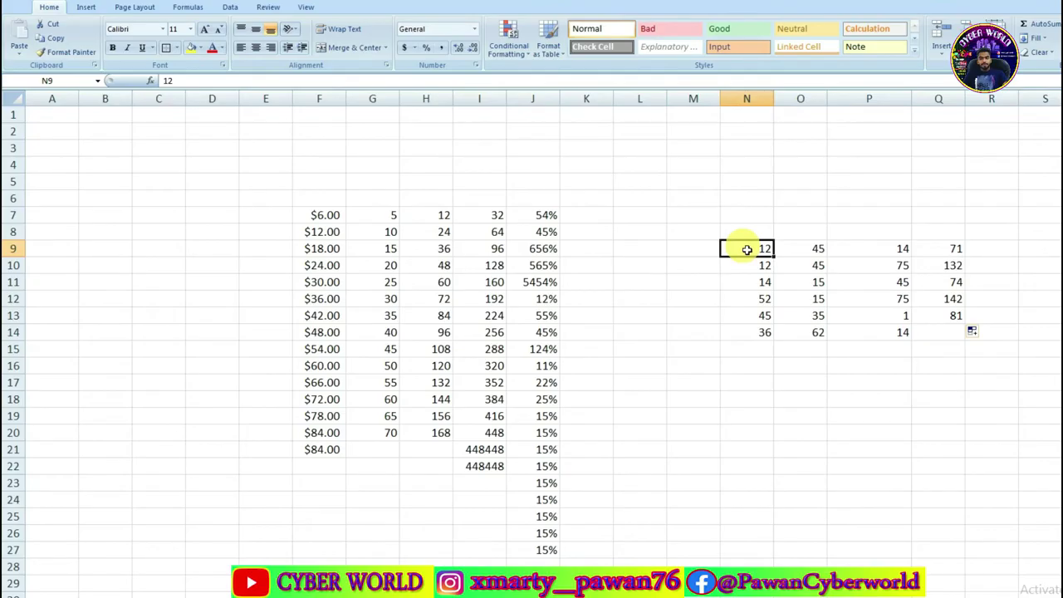
{"action": "left_click", "coordinate": [940, 251]}
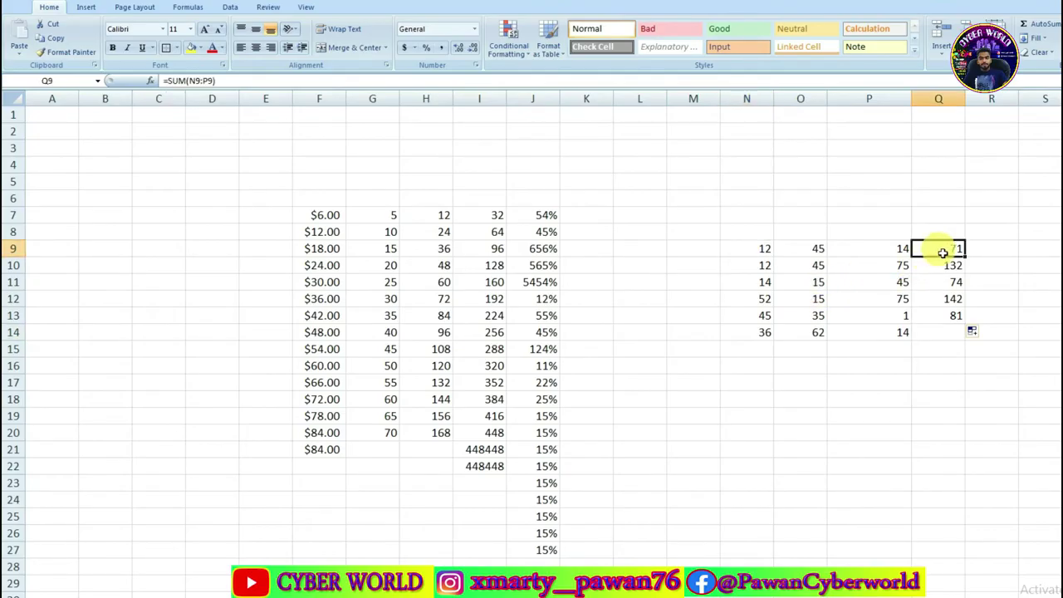
{"action": "left_click", "coordinate": [940, 282]}
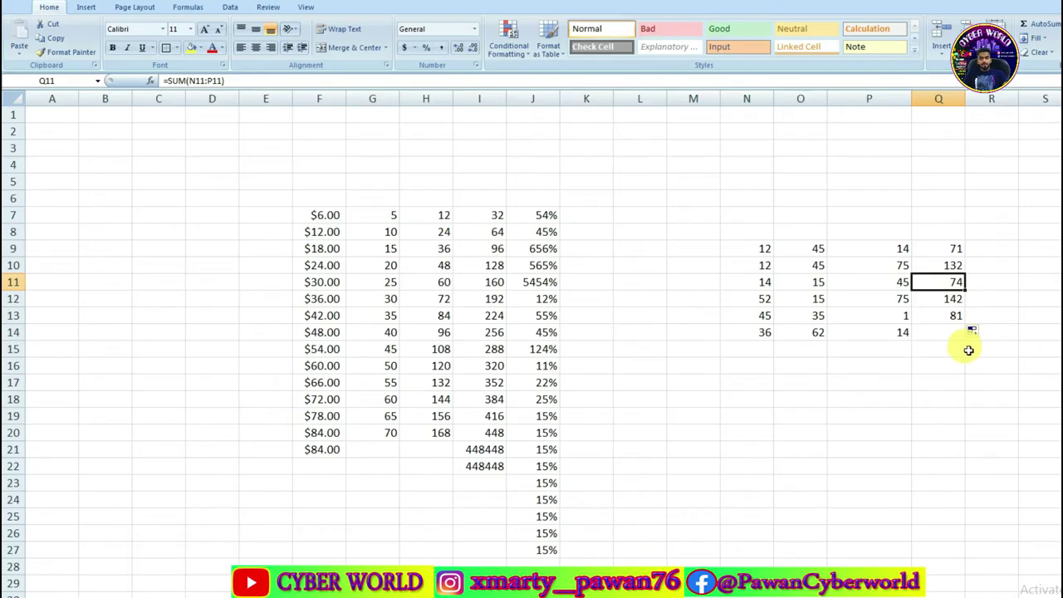
{"action": "left_click", "coordinate": [943, 337]}
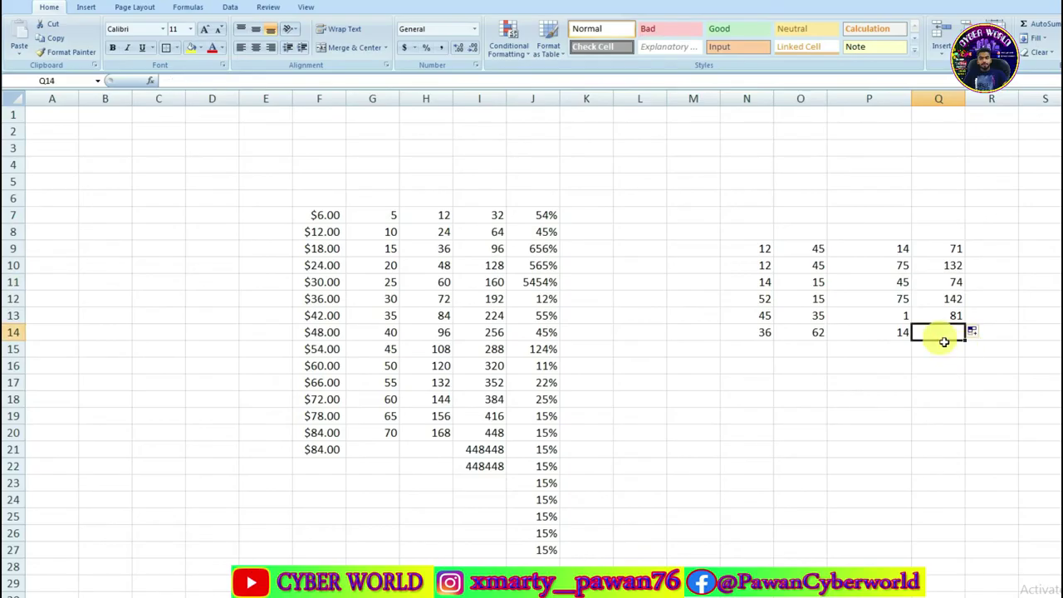
{"action": "key", "text": "ctrl+semicolon"}
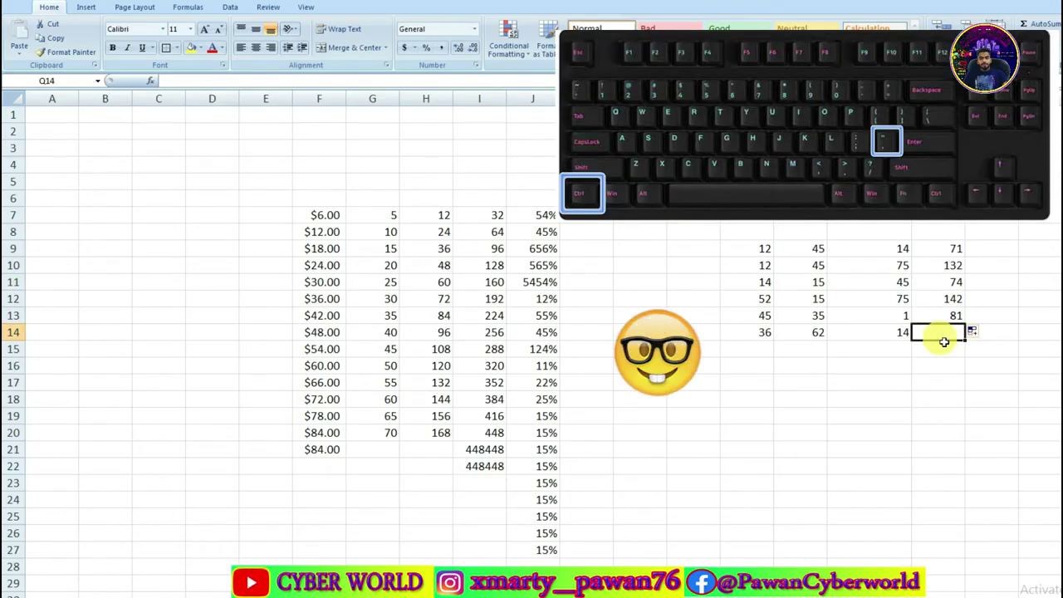
{"action": "key", "text": "ctrl+apostrophe"}
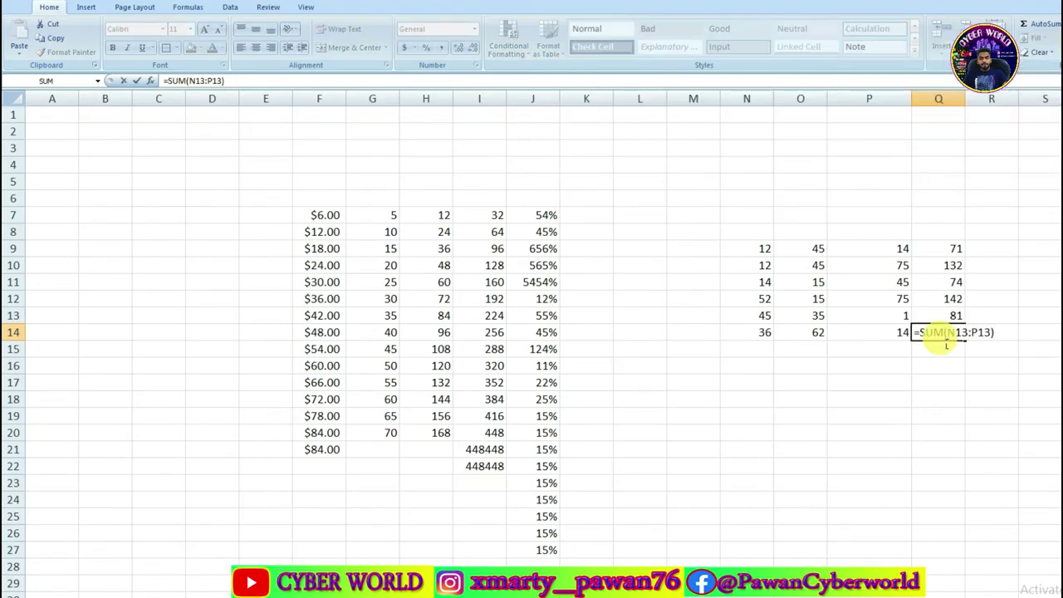
{"action": "key", "text": "Return"}
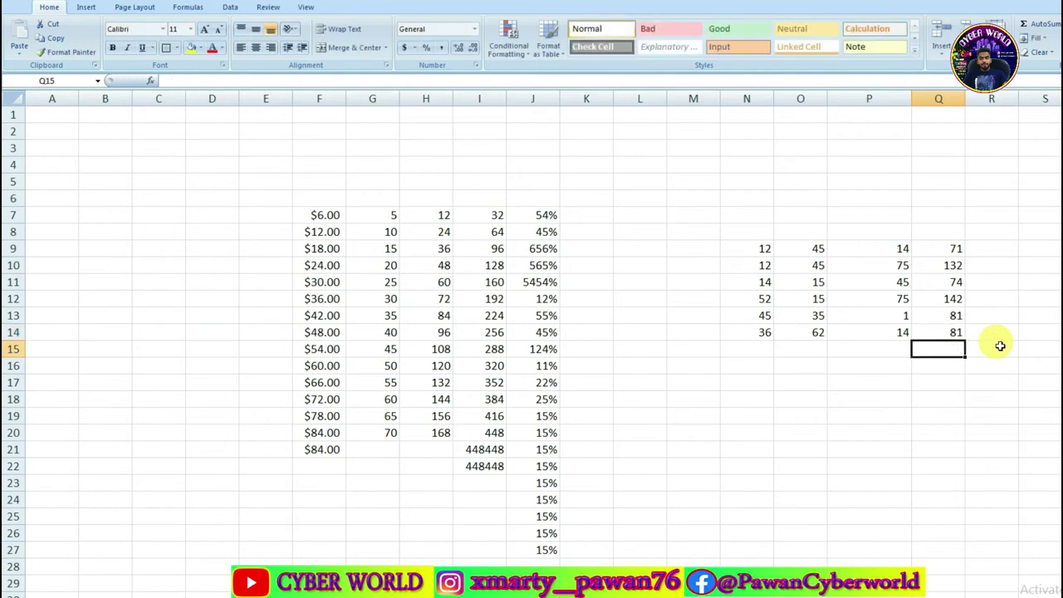
{"action": "key", "text": "Up"}
{"action": "key", "text": "Right"}
{"action": "key", "text": "Right"}
{"action": "key", "text": "Right"}
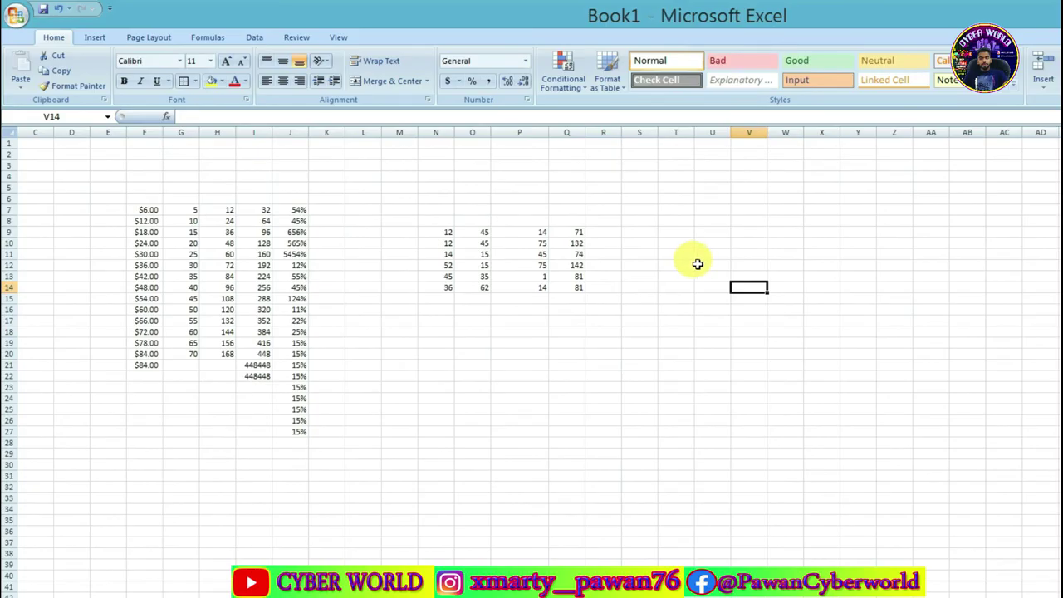
{"action": "left_click", "coordinate": [673, 266]}
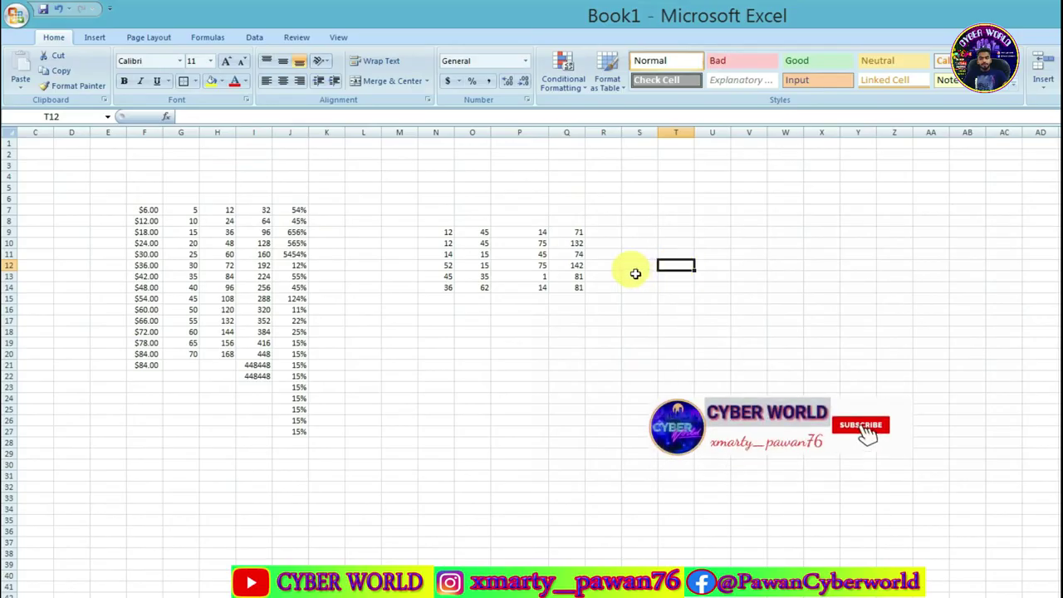
{"action": "left_click", "coordinate": [636, 267]}
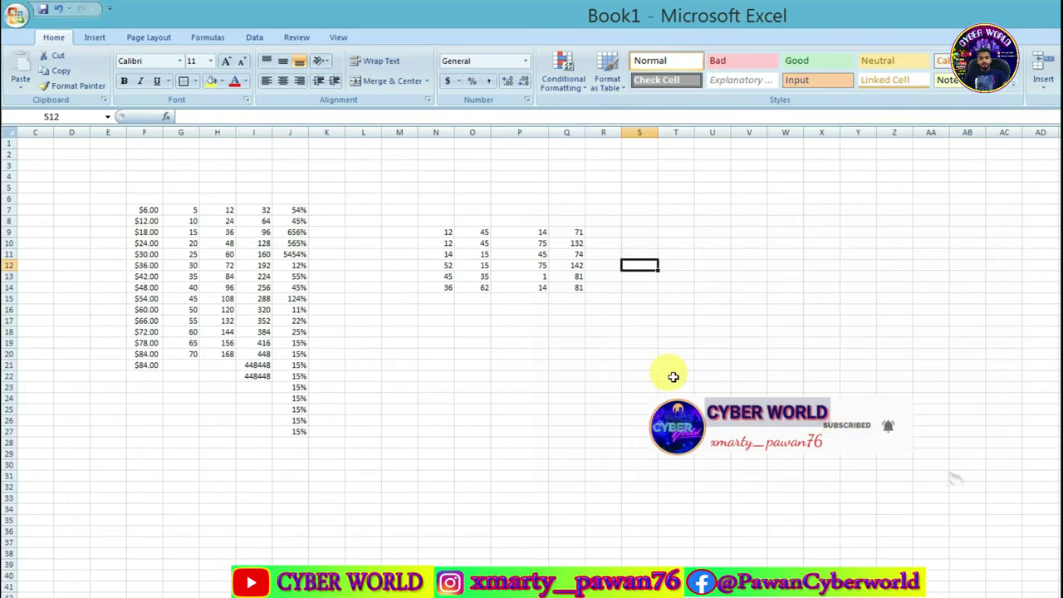
{"action": "left_click", "coordinate": [614, 304]}
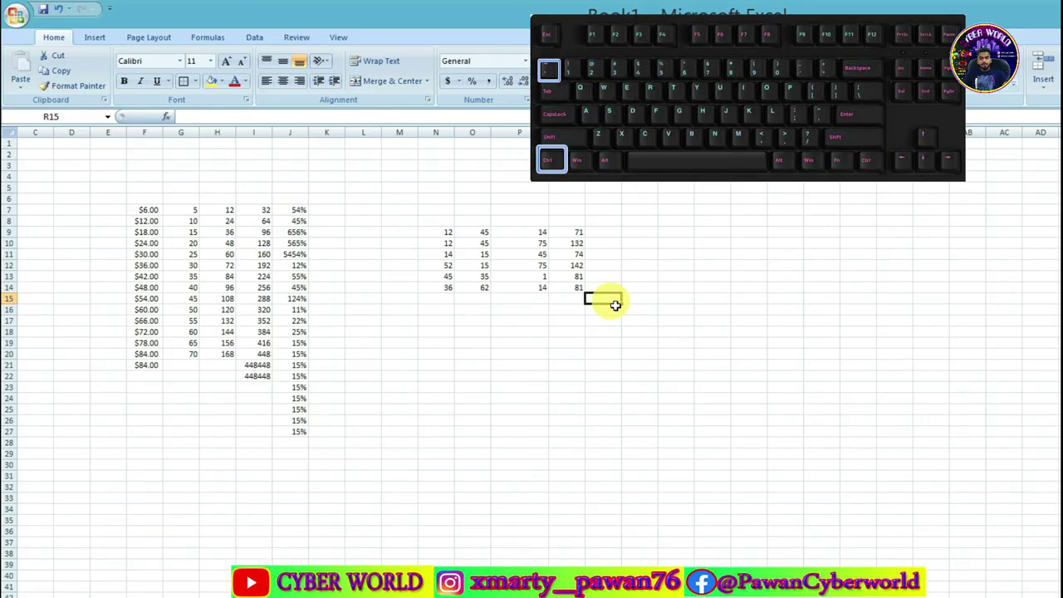
{"action": "key", "text": "ctrl+grave"}
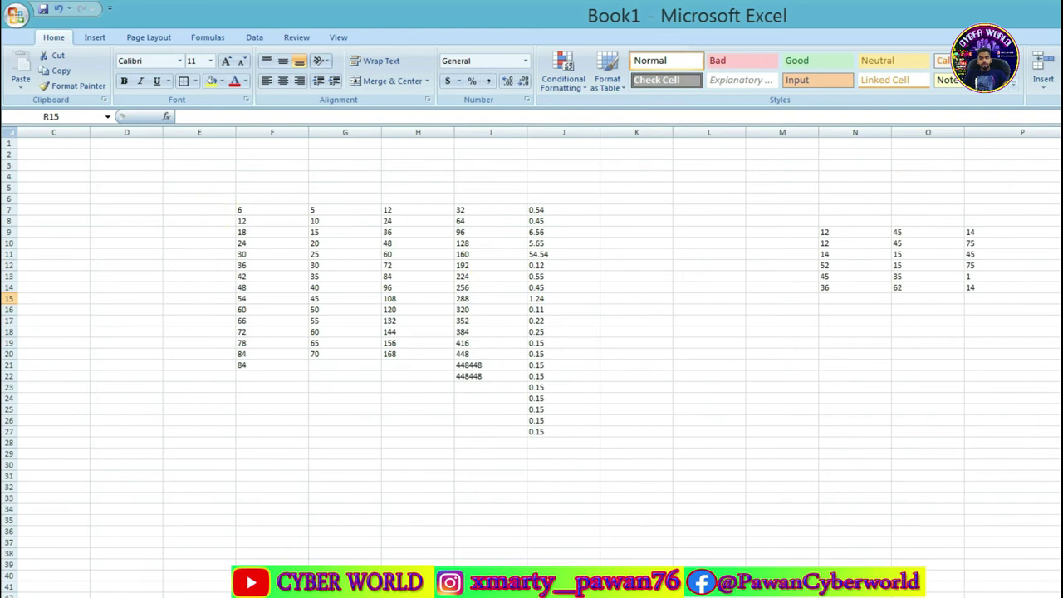
{"action": "left_click_drag", "start_coordinate": [1050, 232], "coordinate": [1061, 287]}
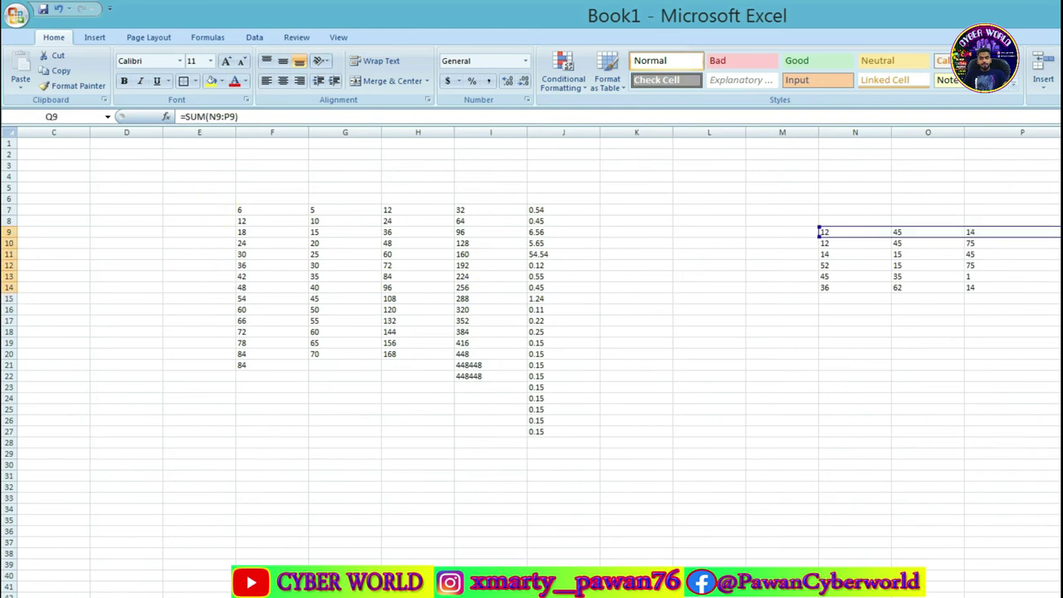
{"action": "left_click", "coordinate": [1061, 398]}
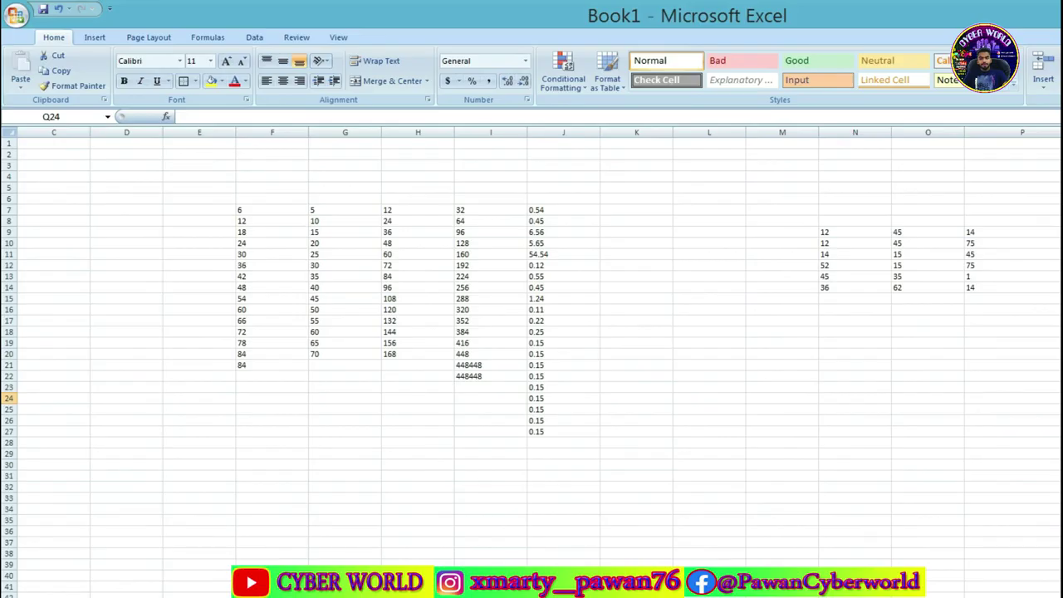
{"action": "key", "text": "ctrl+grave"}
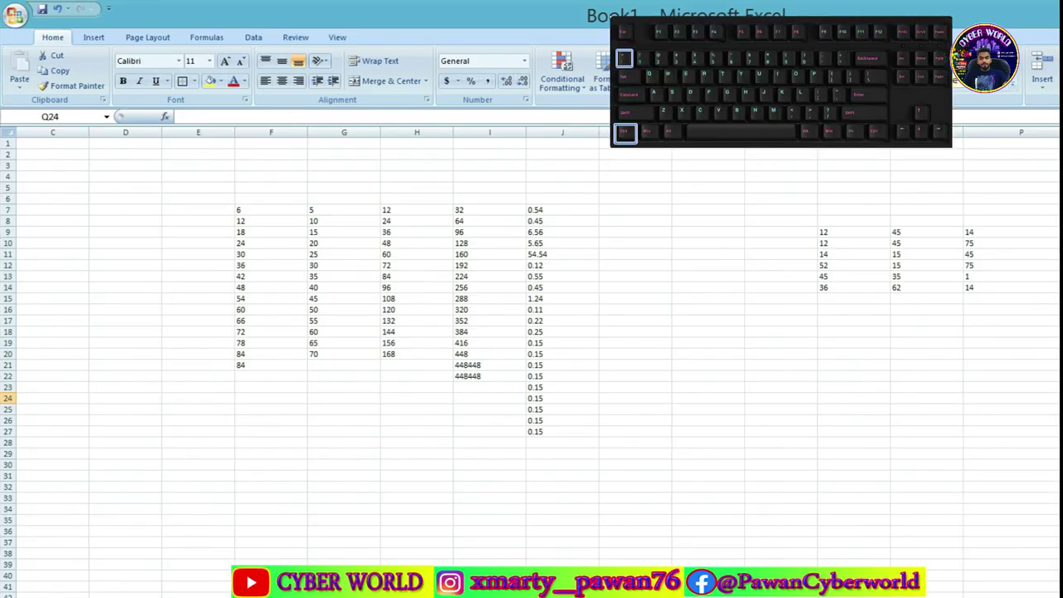
{"action": "key", "text": "ctrl+grave"}
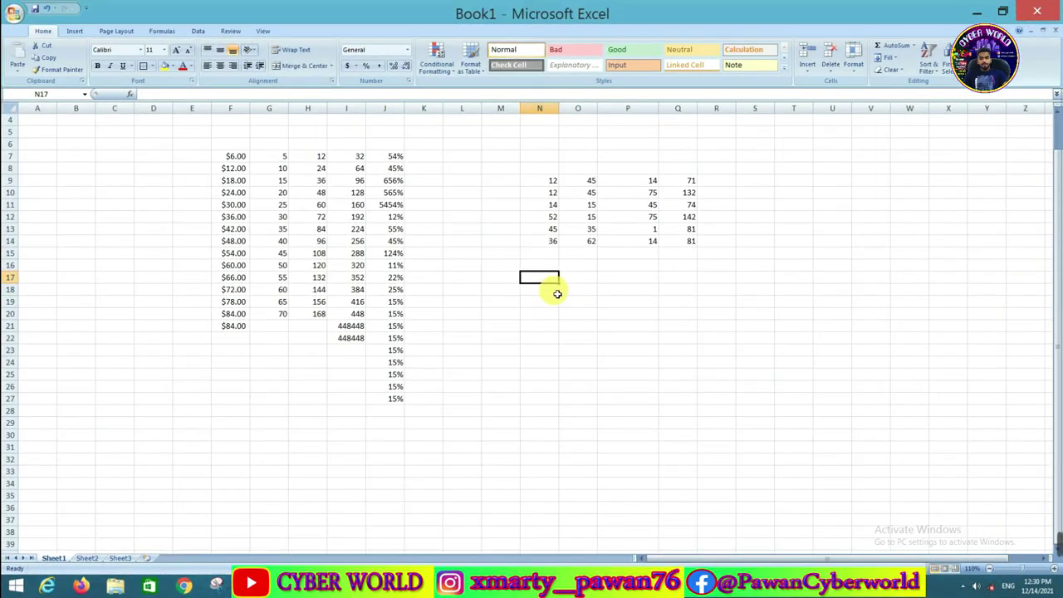
{"action": "left_click", "coordinate": [544, 184]}
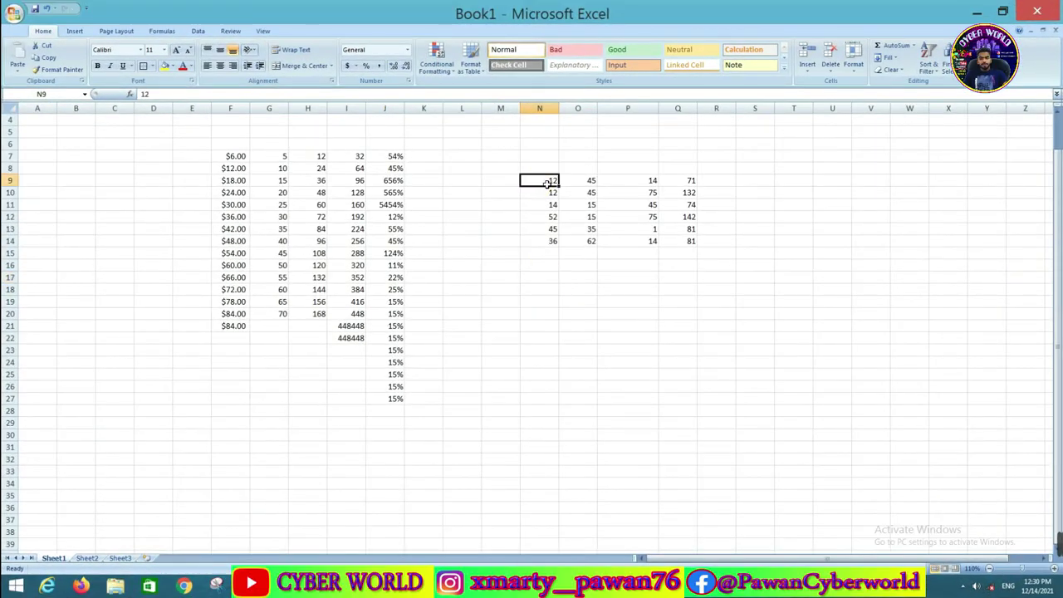
{"action": "left_click_drag", "start_coordinate": [548, 182], "coordinate": [552, 243]}
{"action": "left_click", "coordinate": [626, 339]}
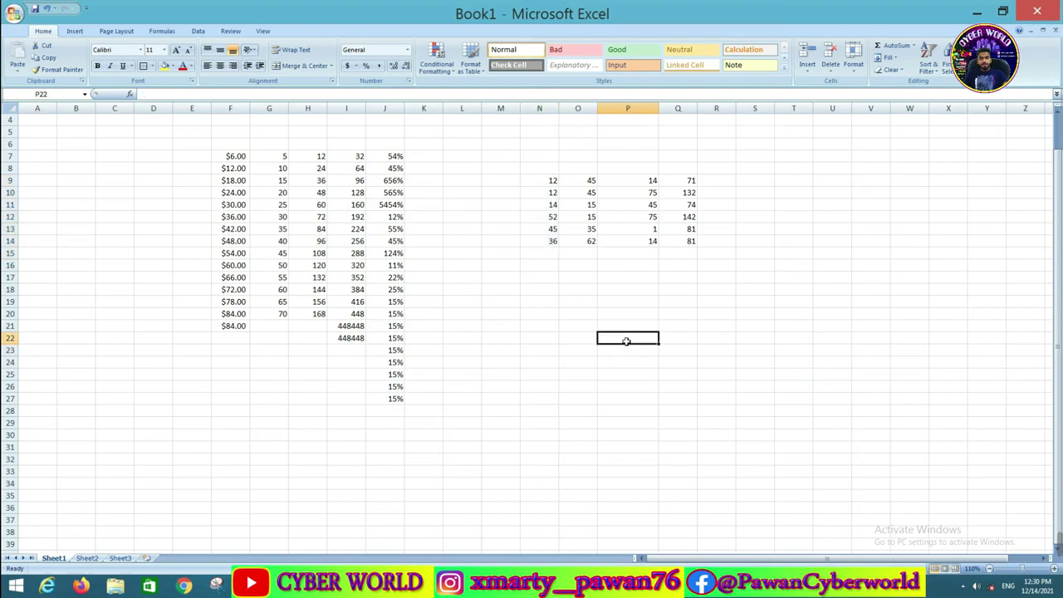
{"action": "left_click", "coordinate": [576, 269]}
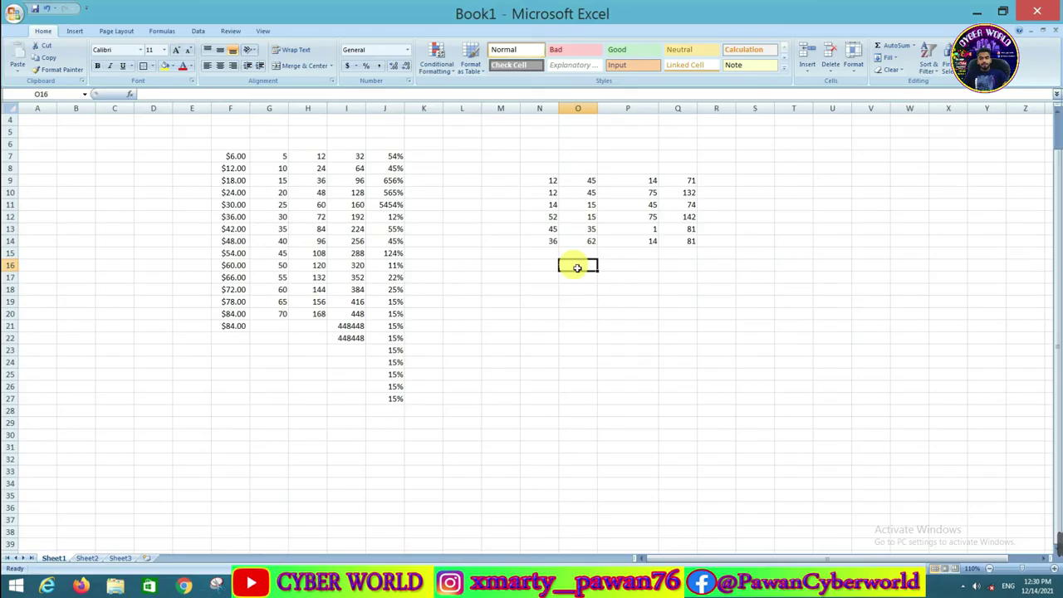
{"action": "key", "text": "ctrl+shift+Up"}
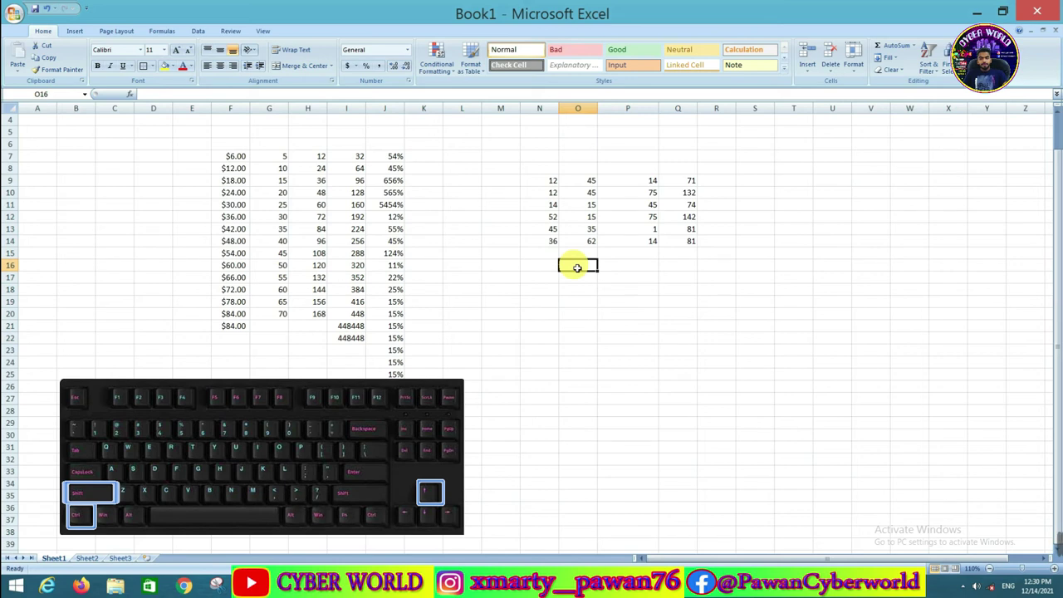
{"action": "key", "text": "ctrl+shift+Up"}
{"action": "key", "text": "ctrl+shift+Up"}
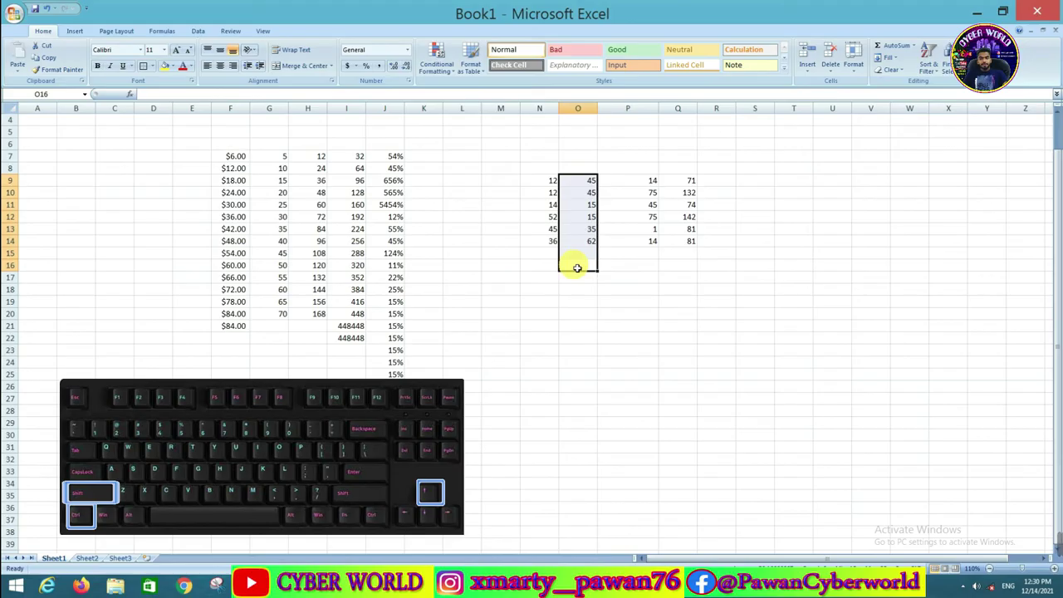
{"action": "key", "text": "Down"}
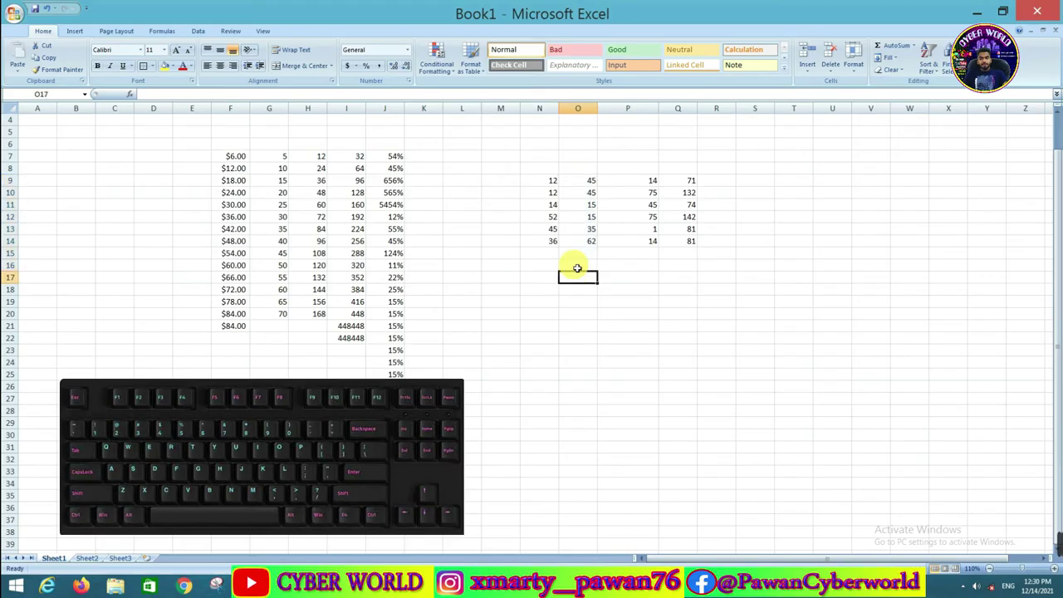
{"action": "key", "text": "ctrl+shift+Left"}
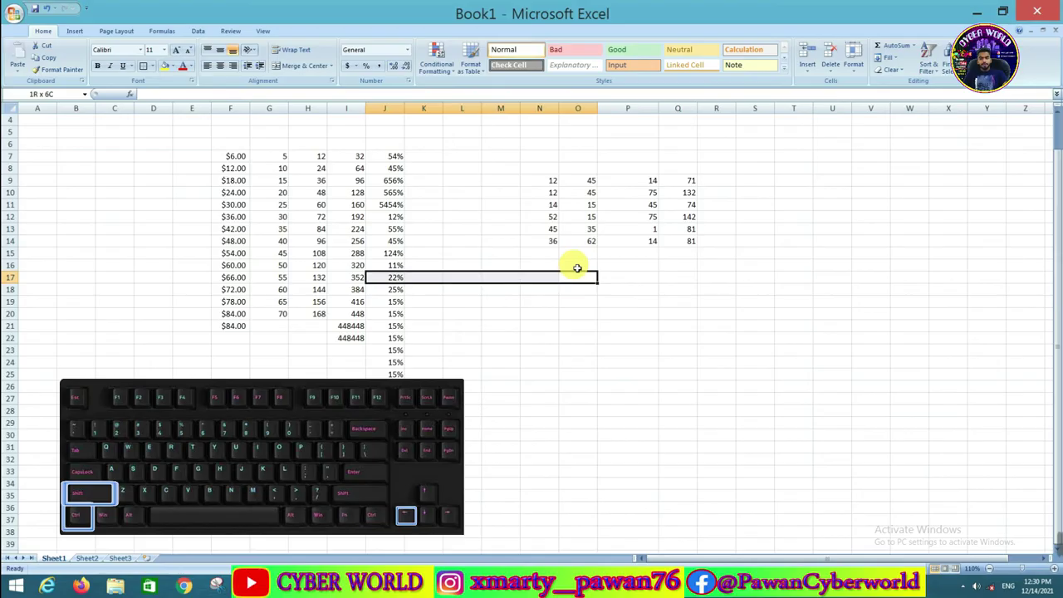
{"action": "key", "text": "ctrl+shift+Left"}
{"action": "key", "text": "ctrl+shift+Right"}
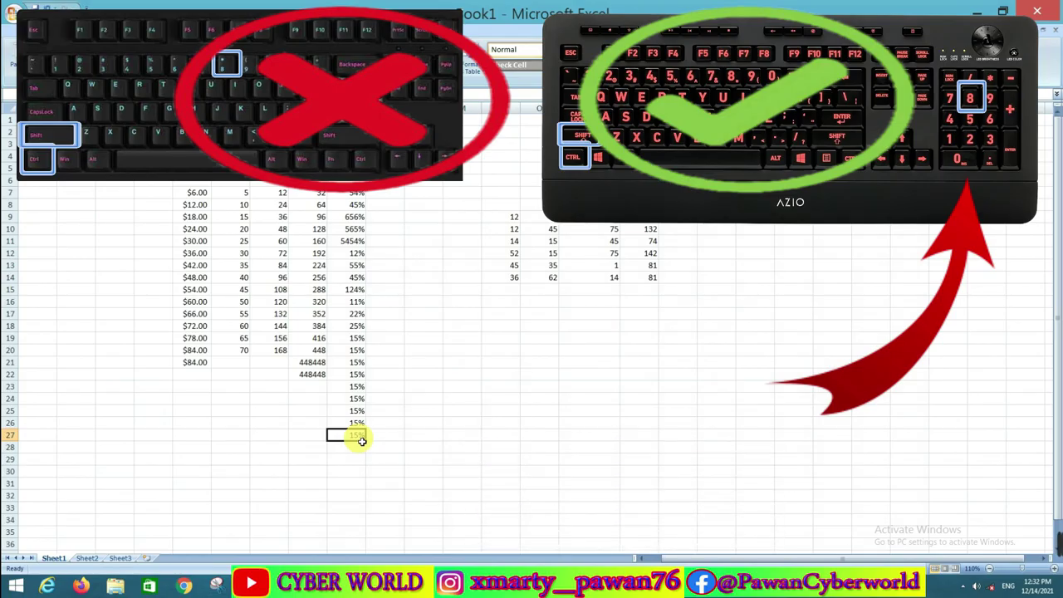
Select J7:J27 to read count 21, average 343%, min 11%, max 5454%, sum 7203%.
{"action": "key", "text": "ctrl+Up"}
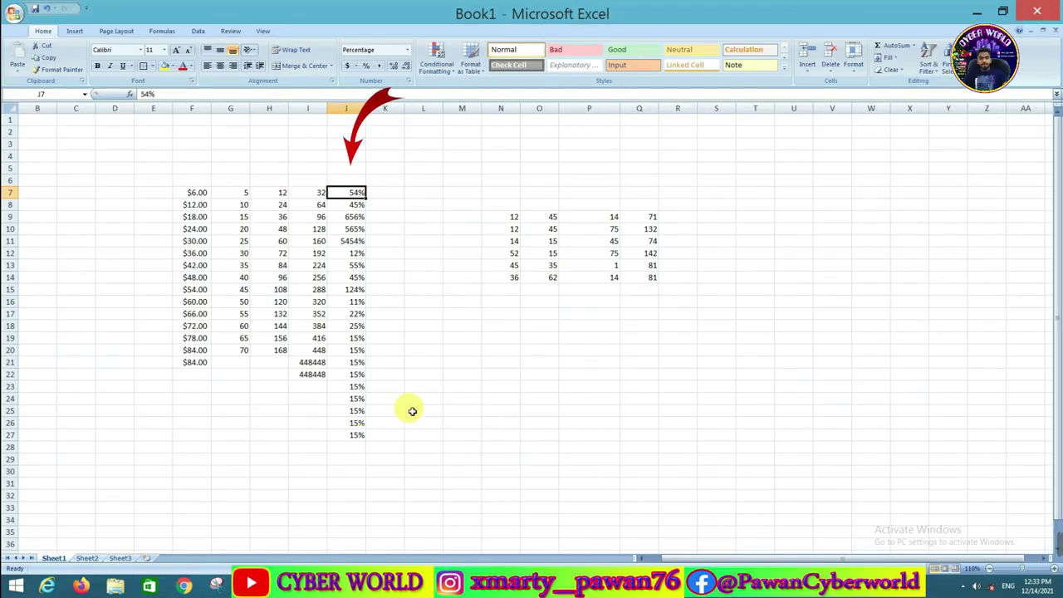
{"action": "key", "text": "ctrl+Down"}
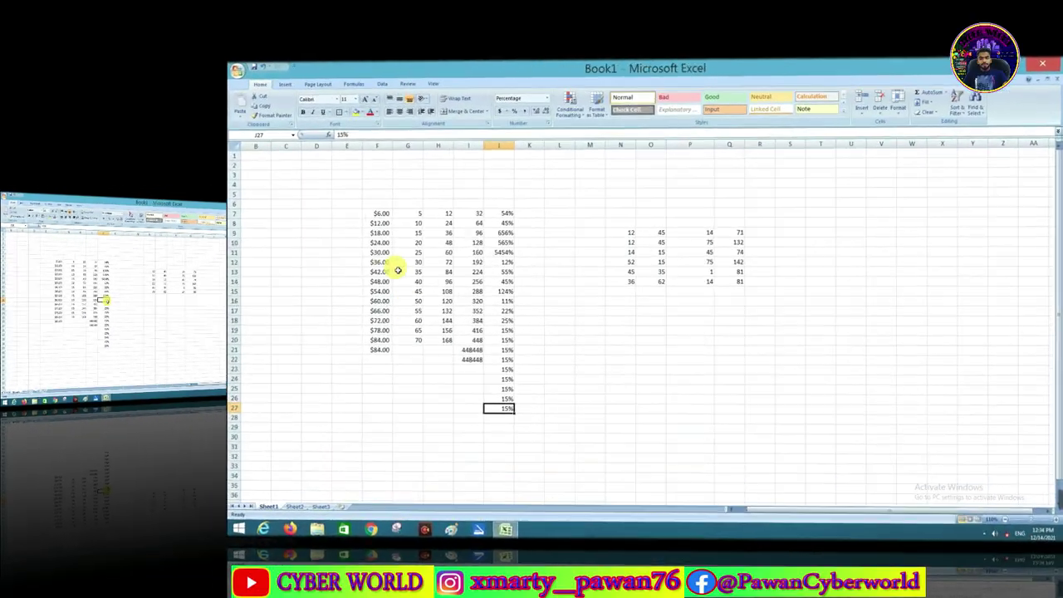
{"action": "left_click", "coordinate": [187, 192]}
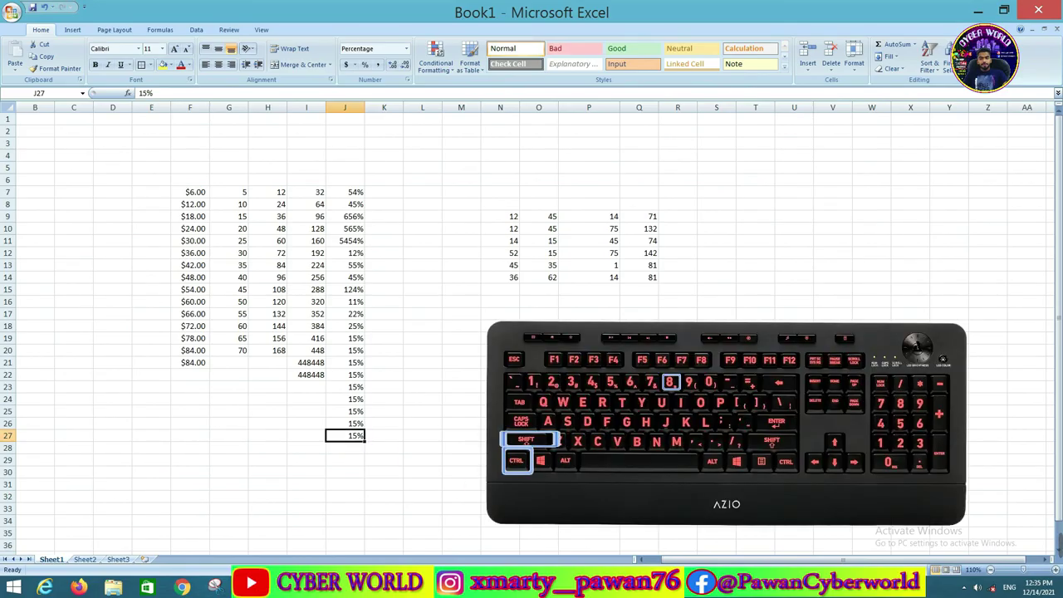
{"action": "key", "text": "ctrl+shift+8"}
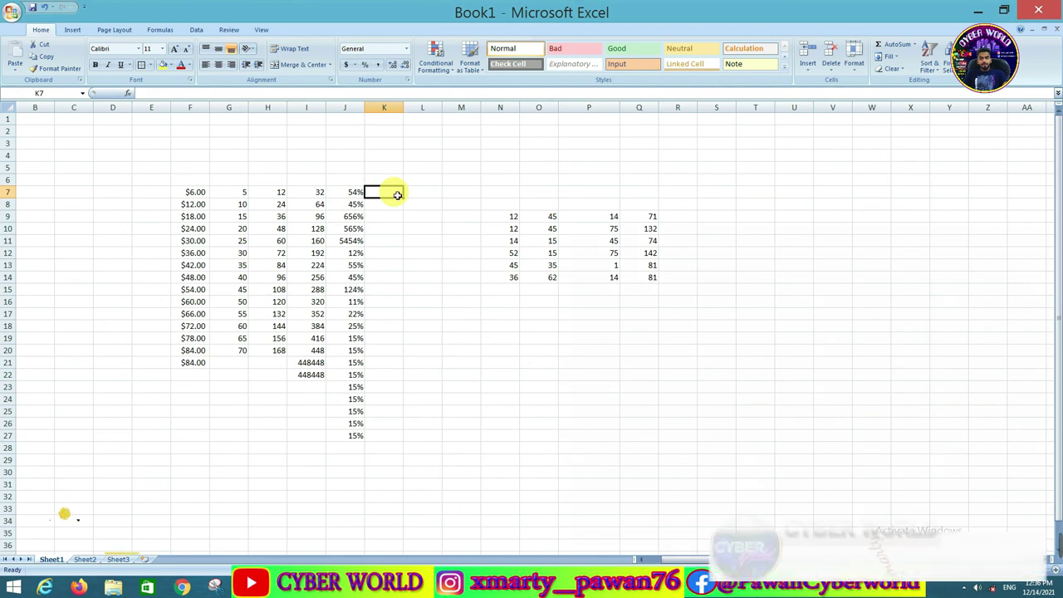
{"action": "left_click_drag", "start_coordinate": [356, 192], "coordinate": [345, 435]}
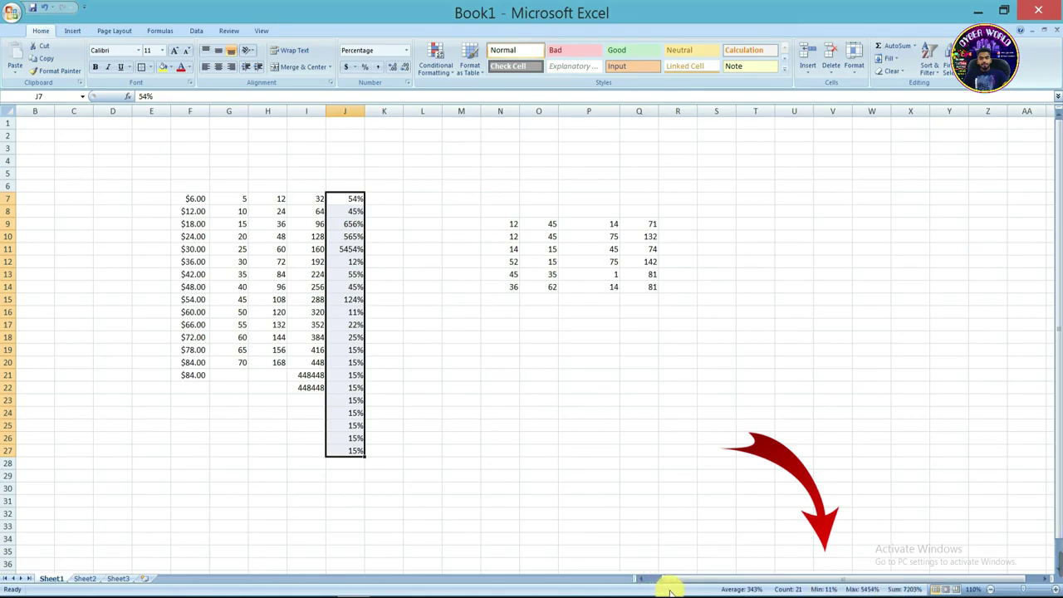
{"action": "right_click", "coordinate": [670, 589]}
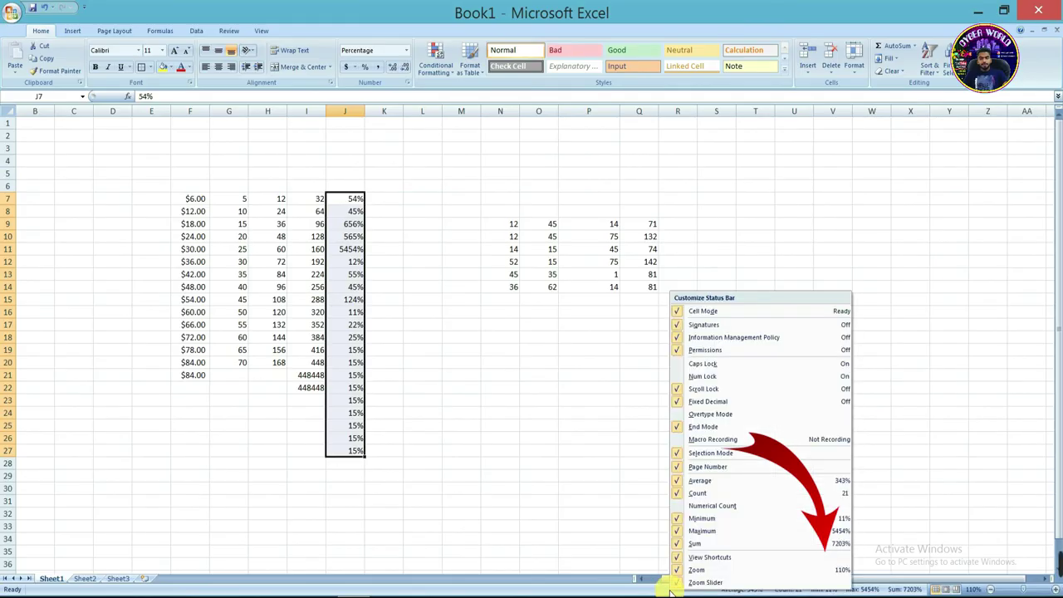
{"action": "right_click", "coordinate": [608, 590]}
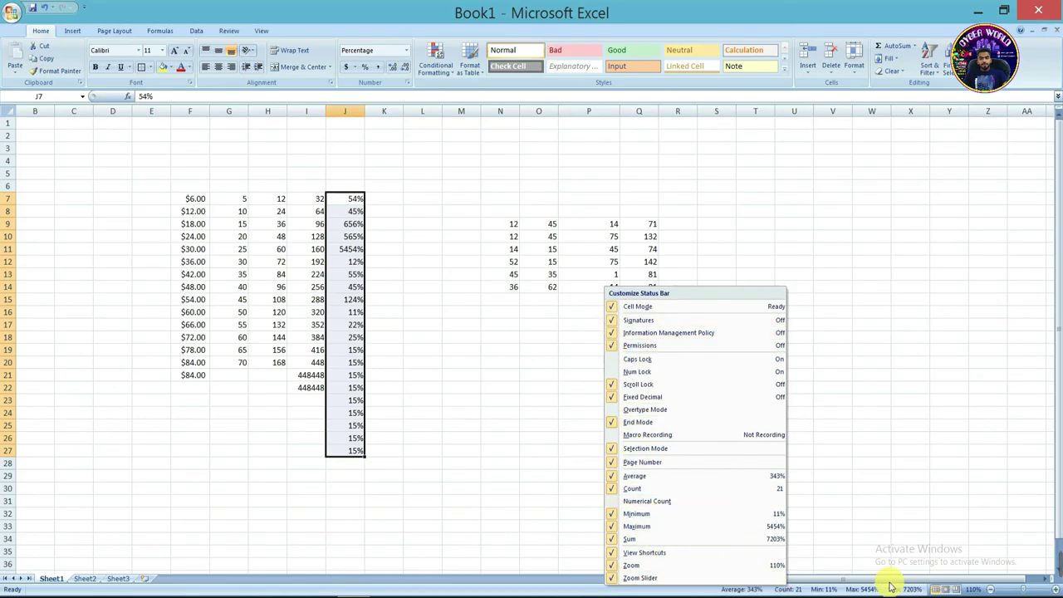
{"action": "left_click", "coordinate": [677, 440]}
{"action": "left_click", "coordinate": [674, 425]}
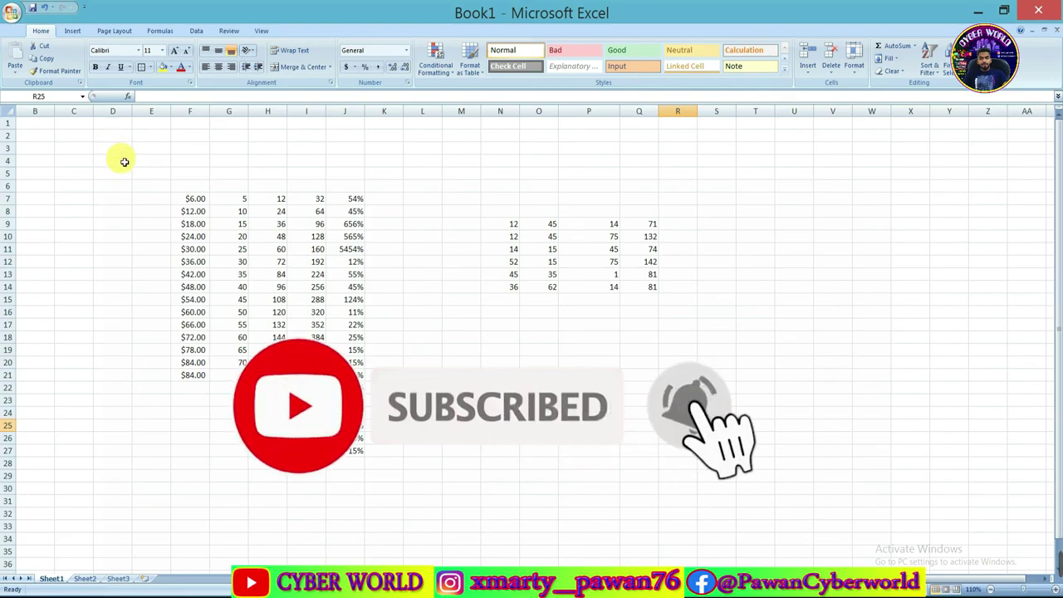
{"action": "left_click_drag", "start_coordinate": [121, 159], "coordinate": [702, 542]}
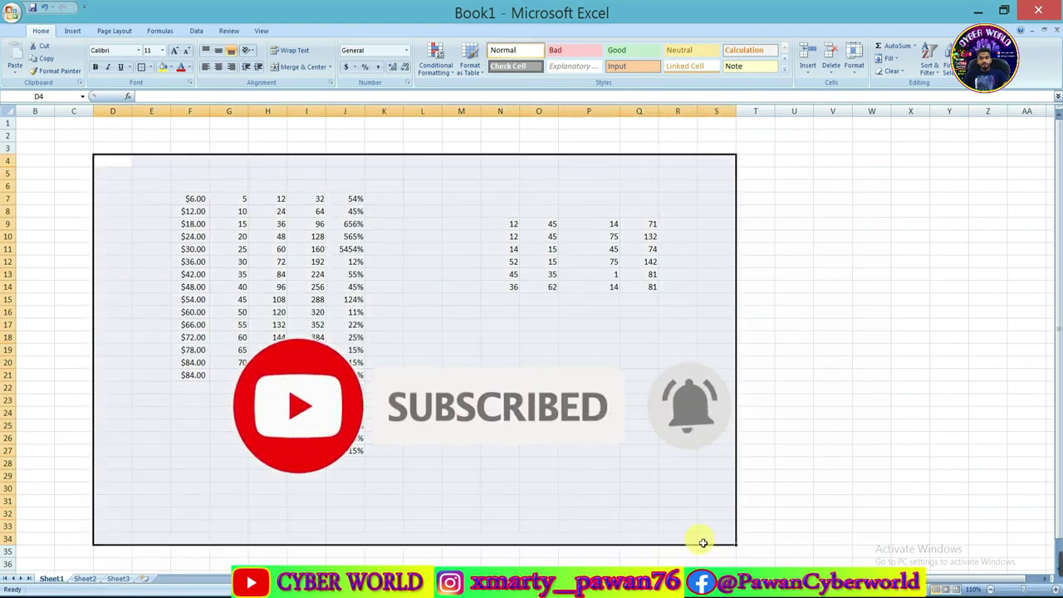